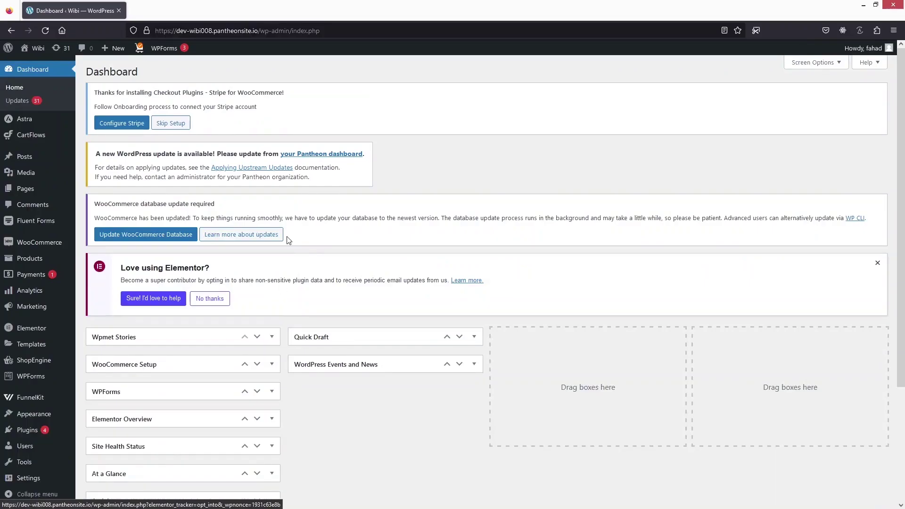
- Search the plugin directory for "Cartflow"
mouse_move(45, 431)
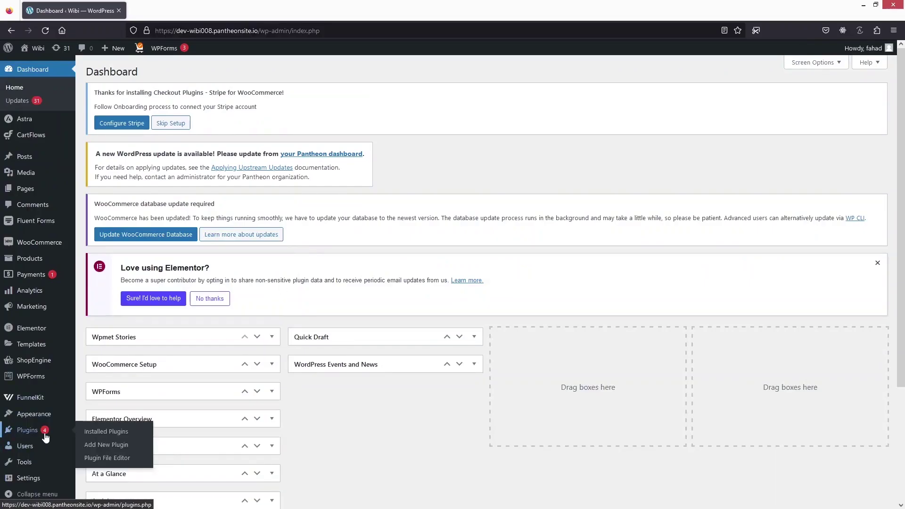
left_click(116, 450)
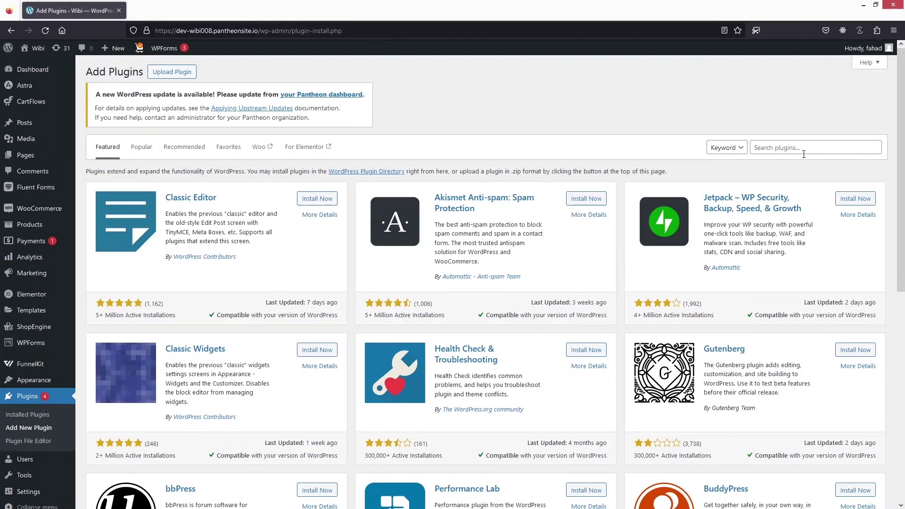
left_click(787, 149)
type("Cartflow")
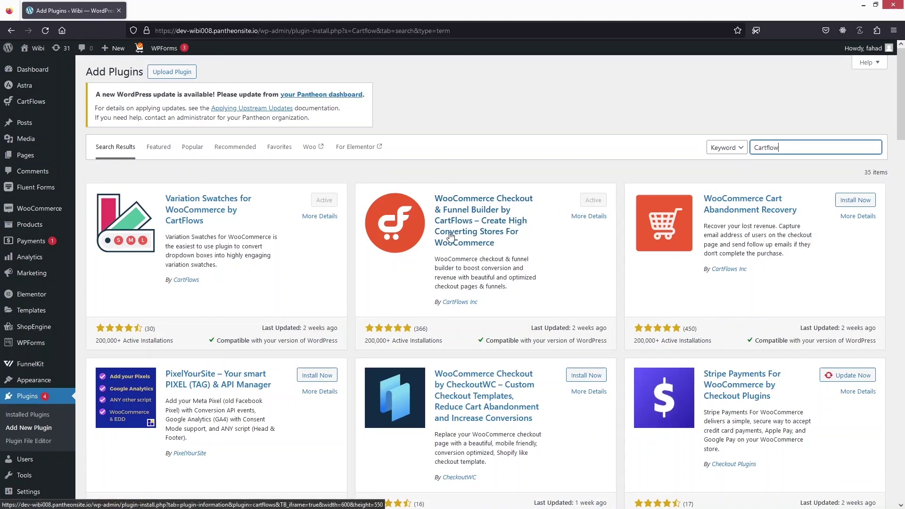
- Start creating a global store checkout in CartFlows
left_click(31, 102)
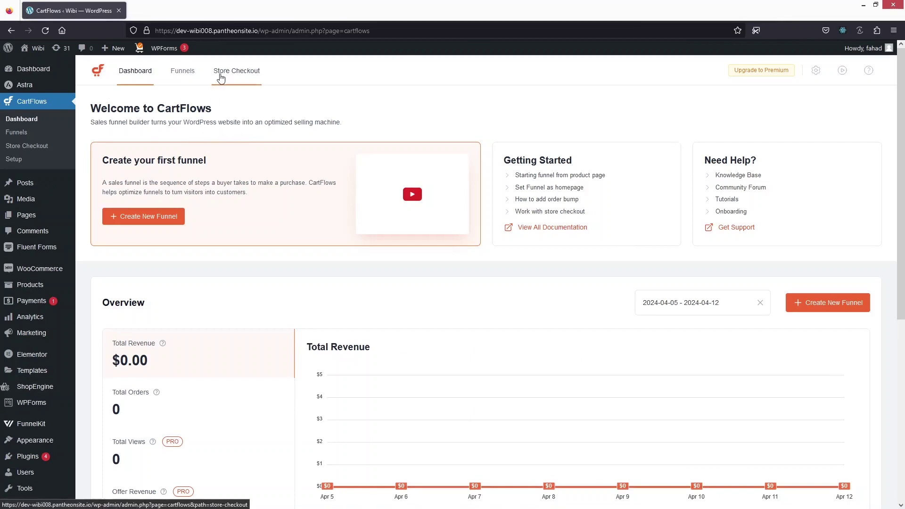
left_click(221, 79)
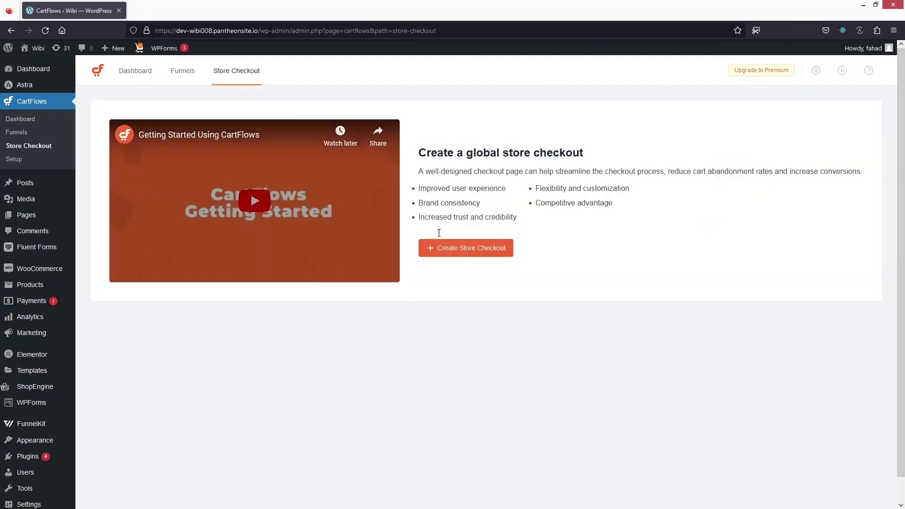
left_click(450, 256)
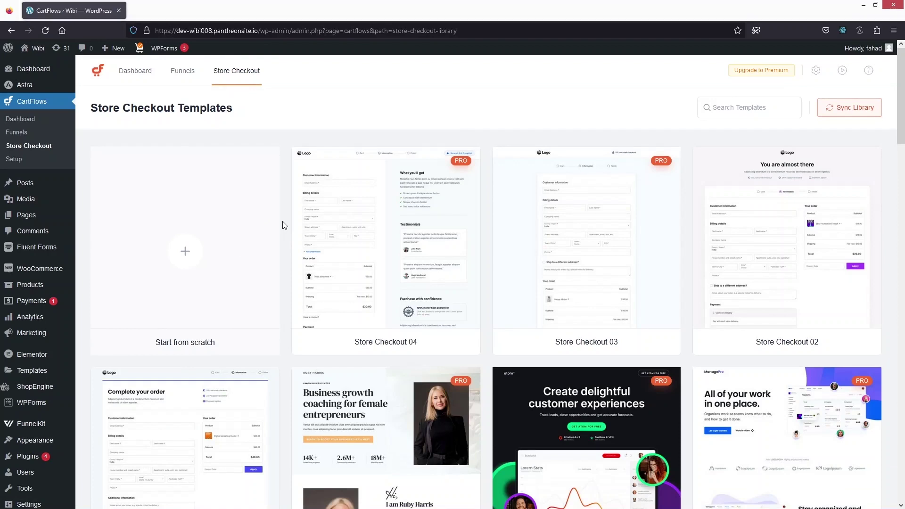
- Browse the store checkout templates and import the Evergreen Product 02 funnel
mouse_move(293, 260)
scroll(292, 307, "down", 13)
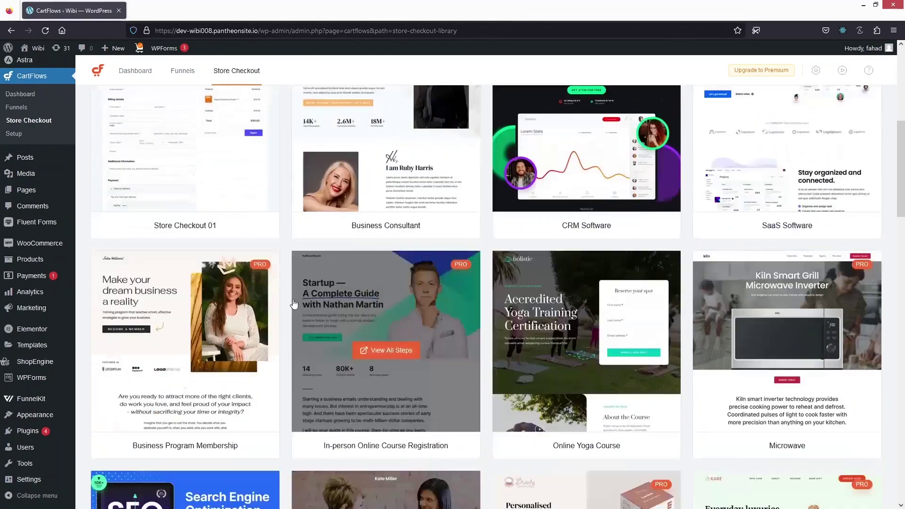
scroll(264, 377, "up", 10)
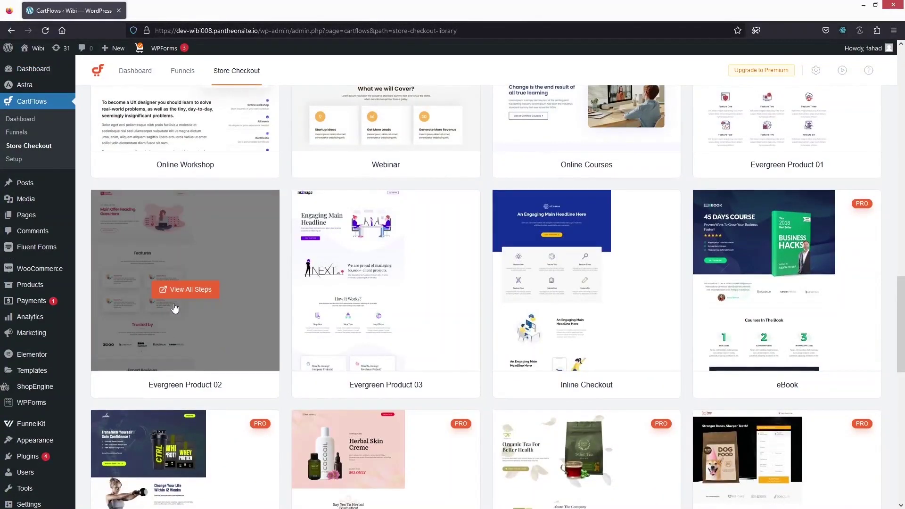
left_click(197, 297)
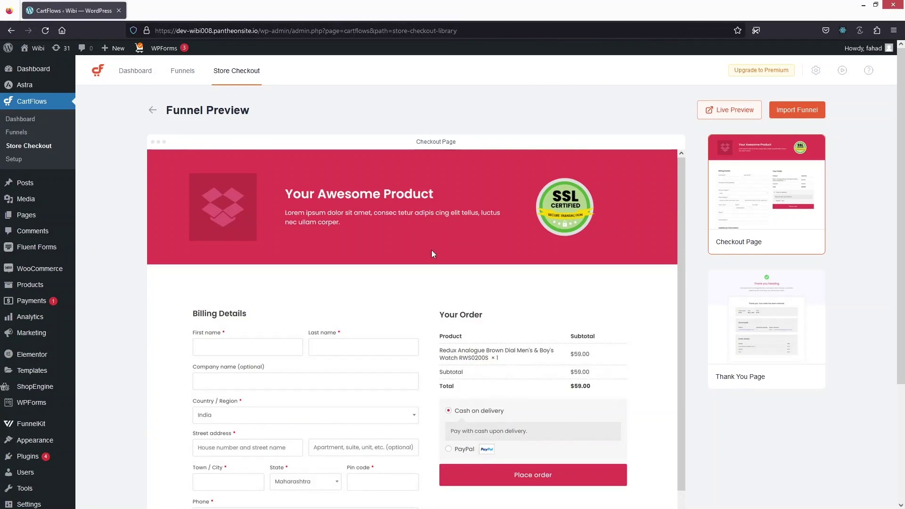
left_click(796, 113)
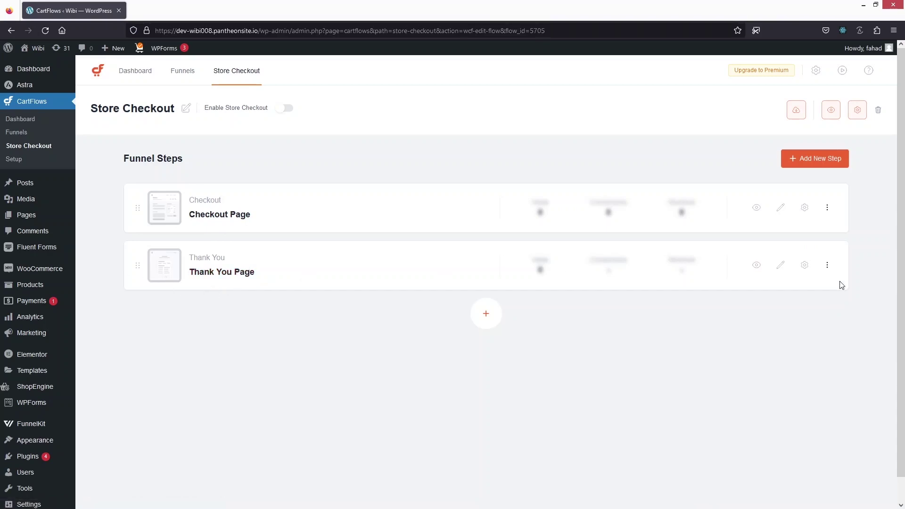
- Delete the Thank You Page step from the funnel and enable the store checkout
left_click(827, 265)
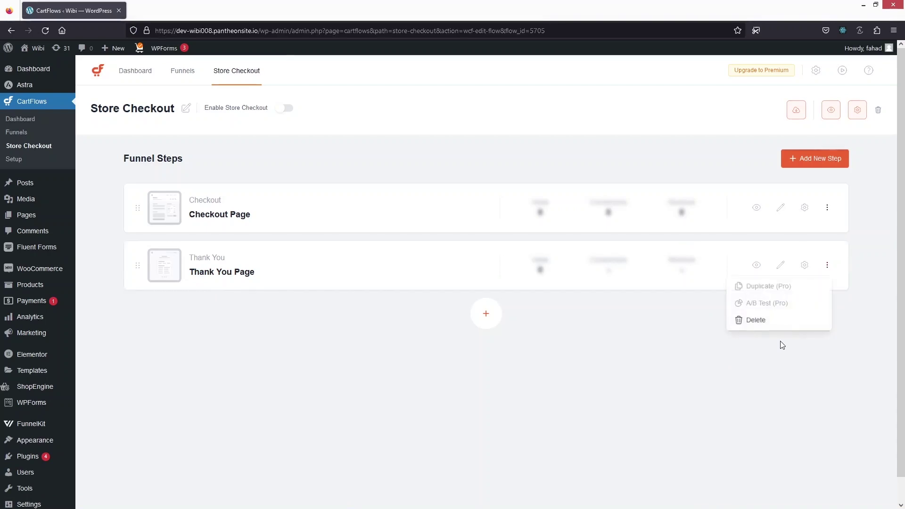
left_click(759, 322)
left_click(543, 297)
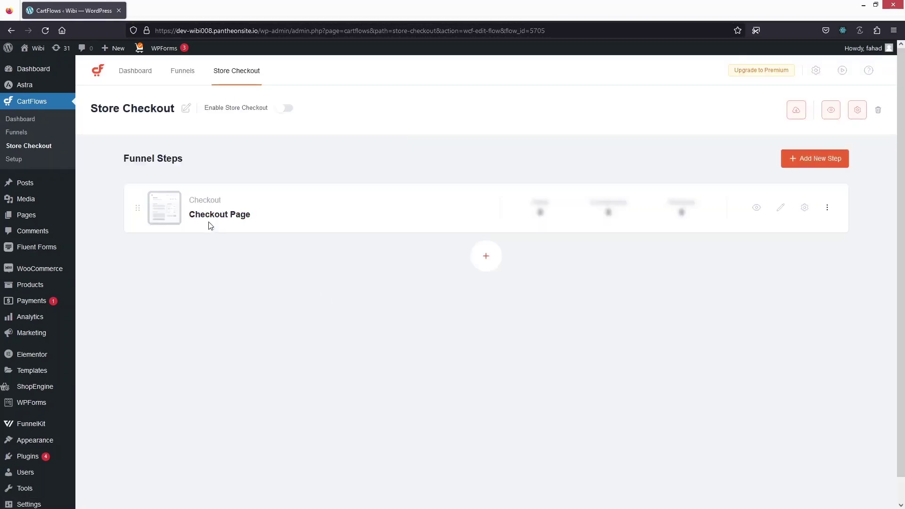
left_click(285, 109)
- Open the Checkout Page for editing in Elementor and change the header section's background color to a bright light green
left_click(781, 209)
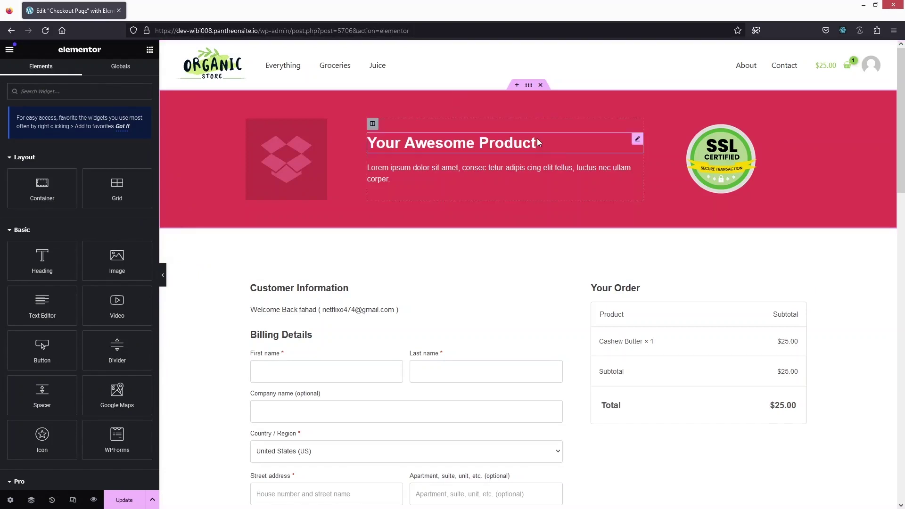
left_click(528, 86)
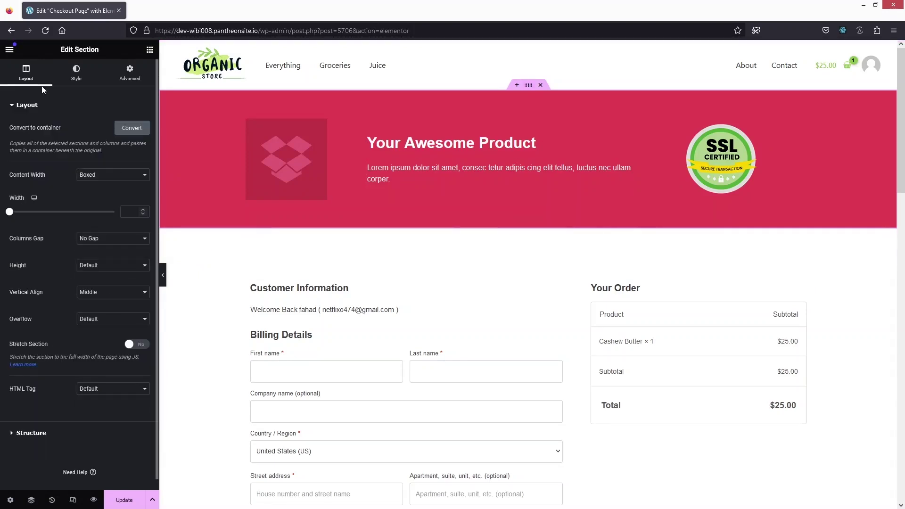
left_click(76, 78)
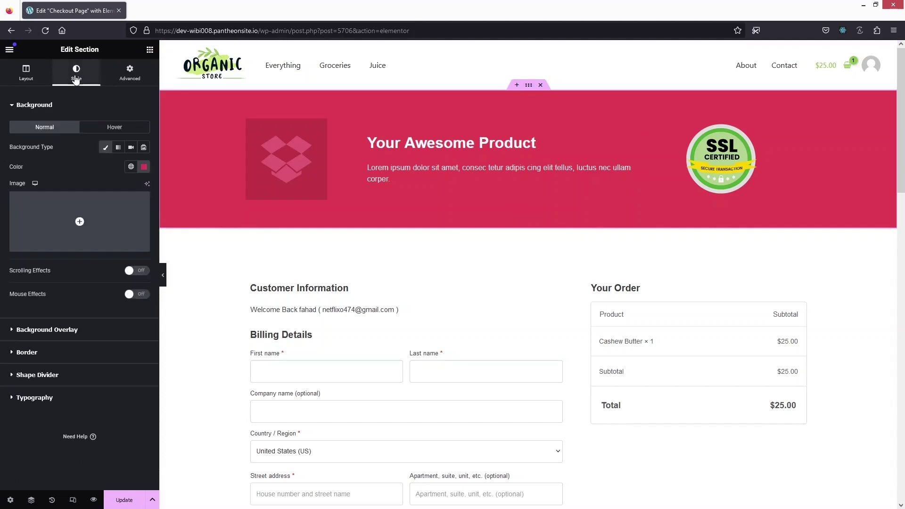
left_click(144, 167)
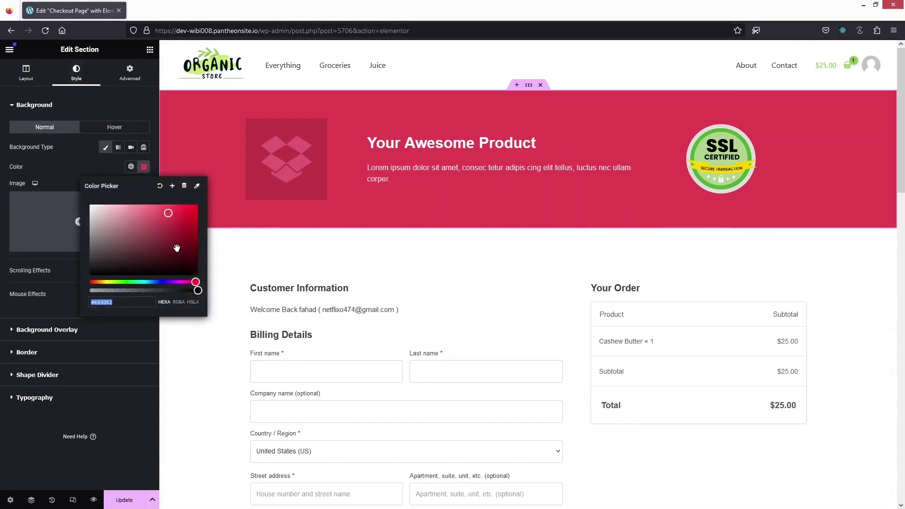
left_click(156, 230)
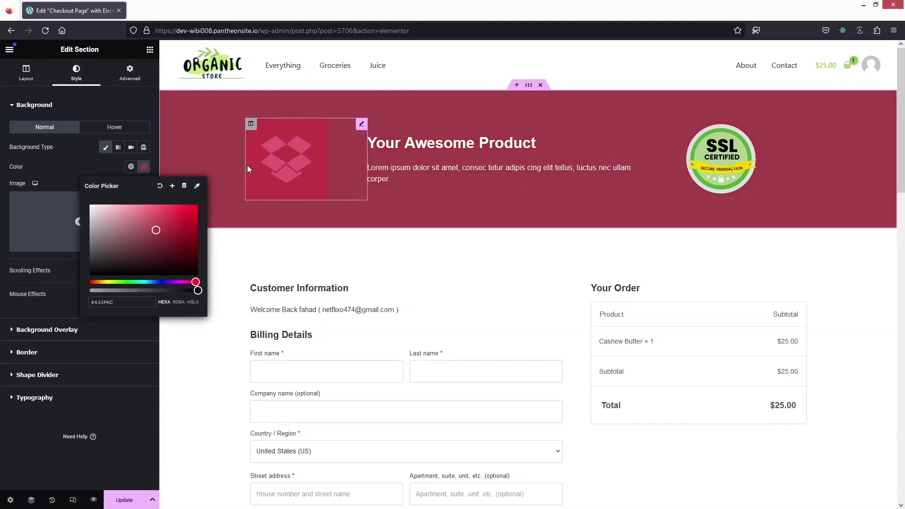
left_click(124, 281)
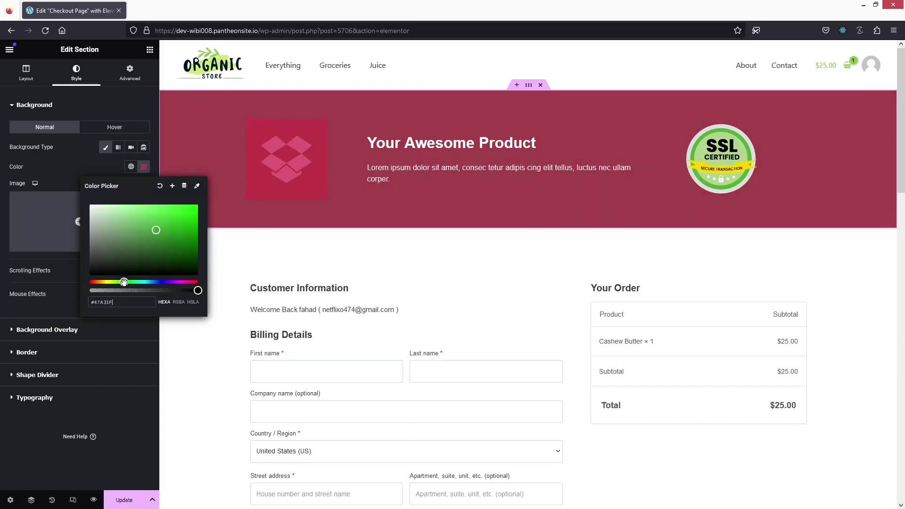
left_click_drag(149, 238, 144, 208)
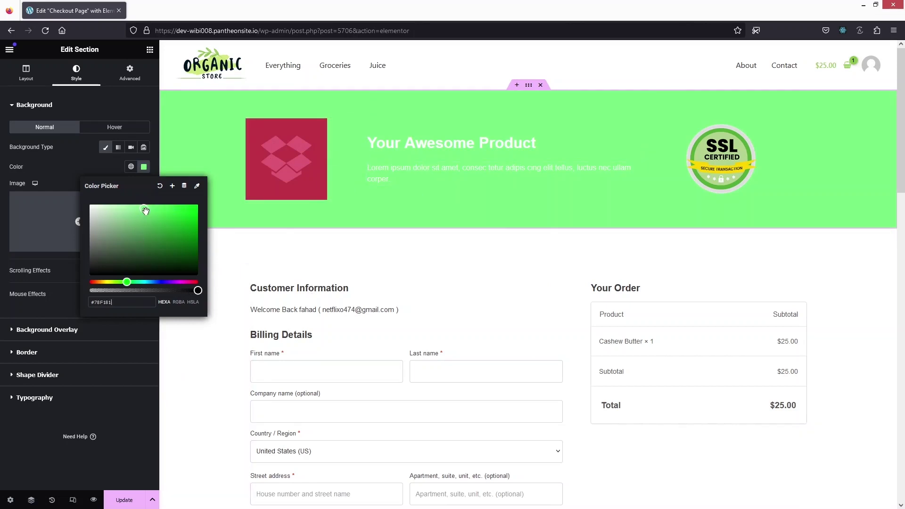
mouse_move(144, 209)
left_mouse_down()
mouse_move(163, 206)
mouse_move(137, 204)
mouse_move(152, 213)
left_mouse_up()
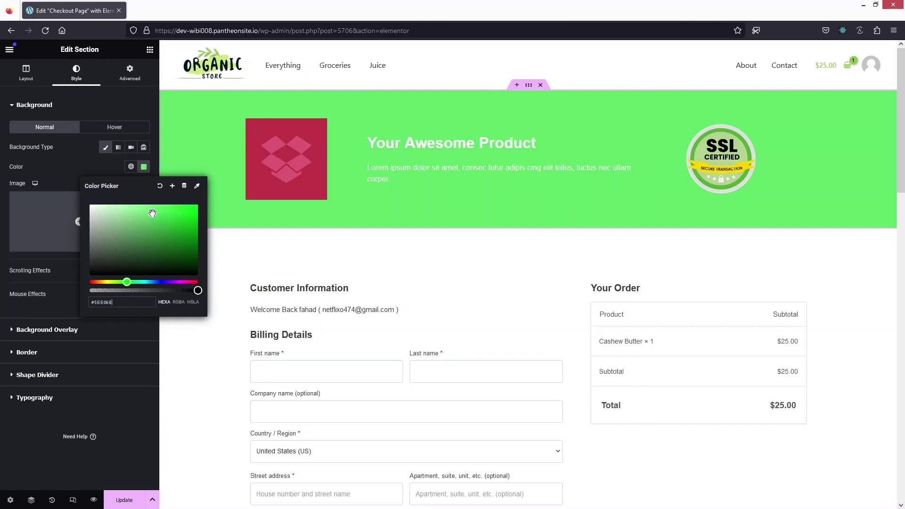
- Replace the header's Dropbox image with the black LOGO image from the media library and set its width to 397 px
left_click(290, 161)
left_click(70, 163)
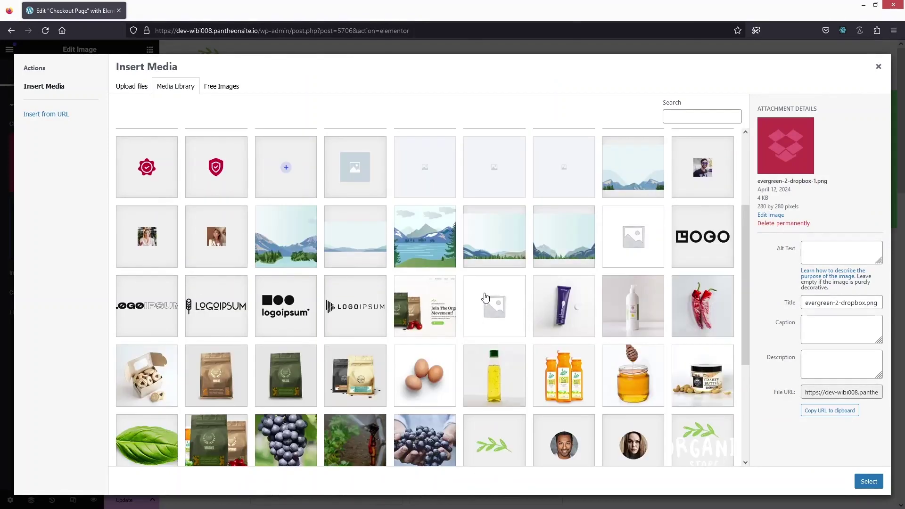
scroll(394, 295, "up", 2)
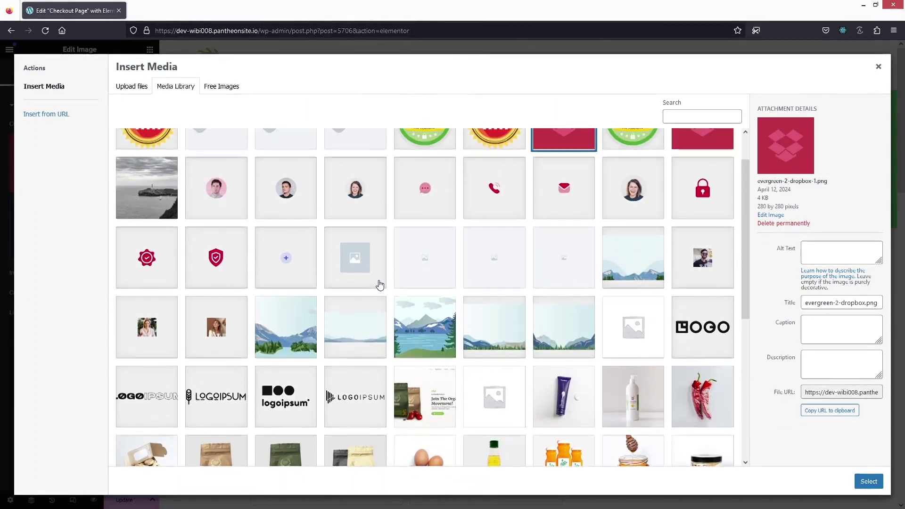
scroll(380, 285, "down", 3)
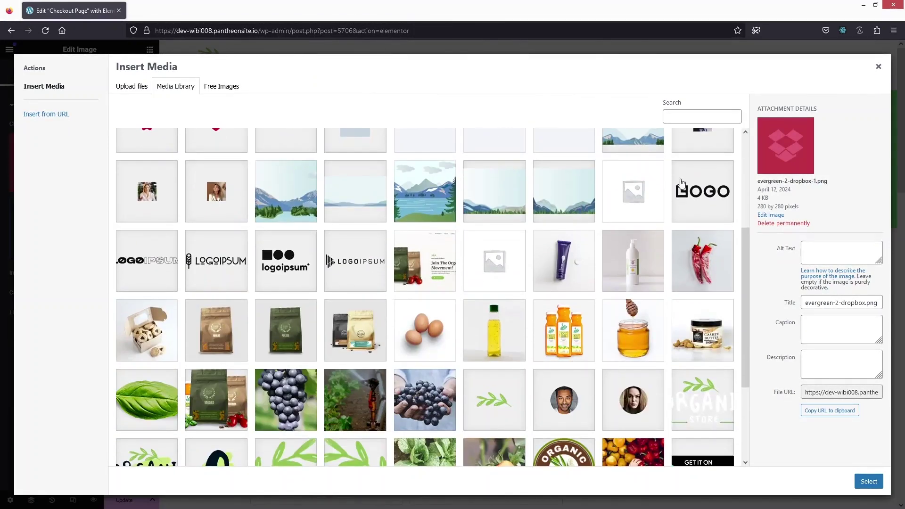
left_click(681, 184)
left_click(869, 481)
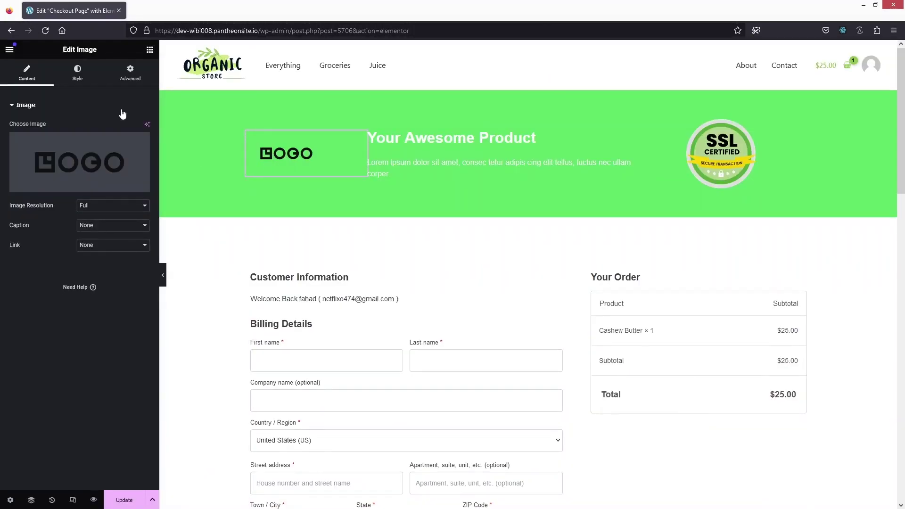
left_click(77, 71)
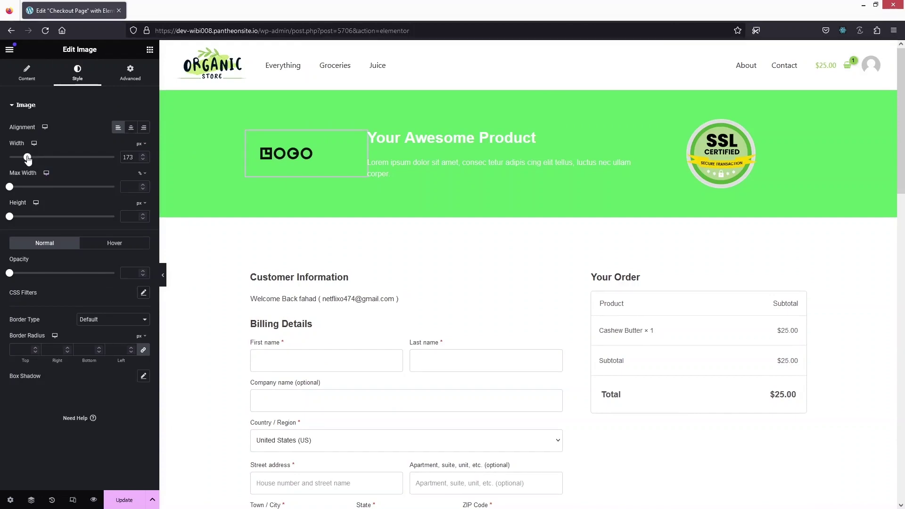
left_click_drag(28, 159, 51, 162)
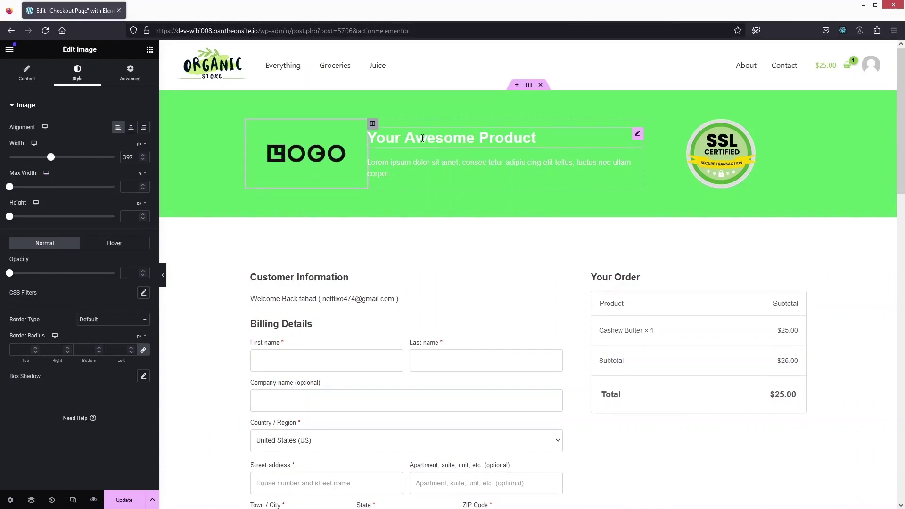
- Change the header's heading to "Place your order" and set its text color to black
left_click(537, 138)
triple_click(86, 146)
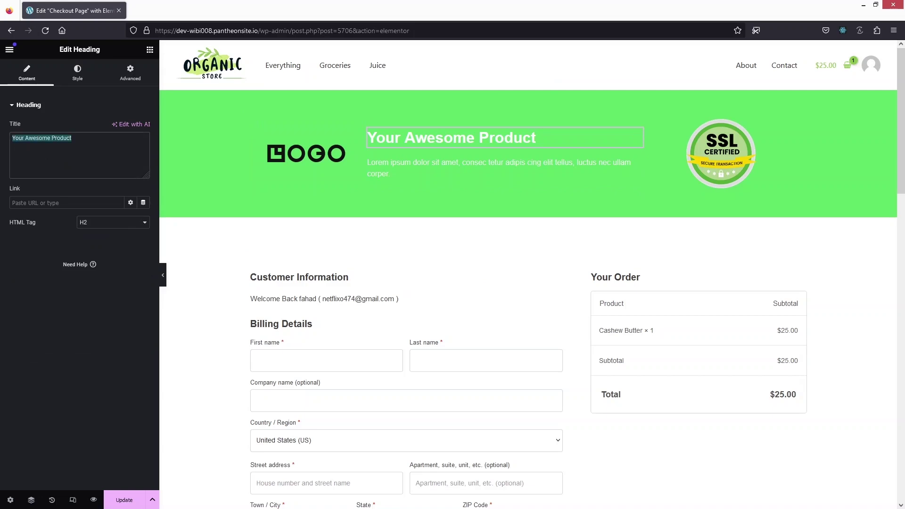
type("Place your order")
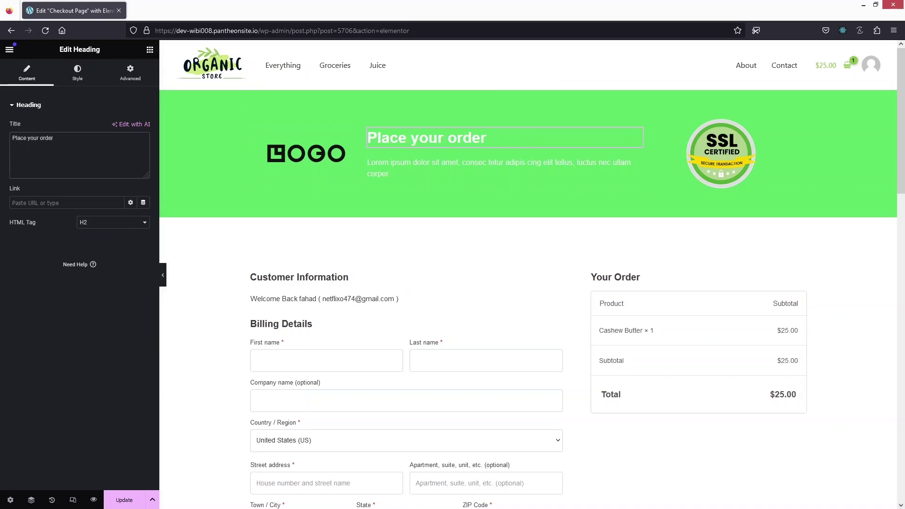
left_click(84, 77)
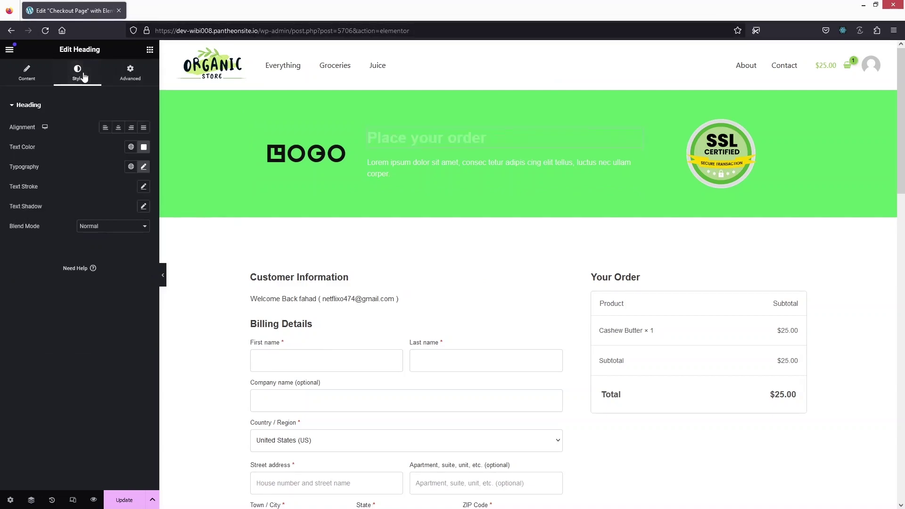
left_click(143, 148)
left_click_drag(118, 204, 91, 271)
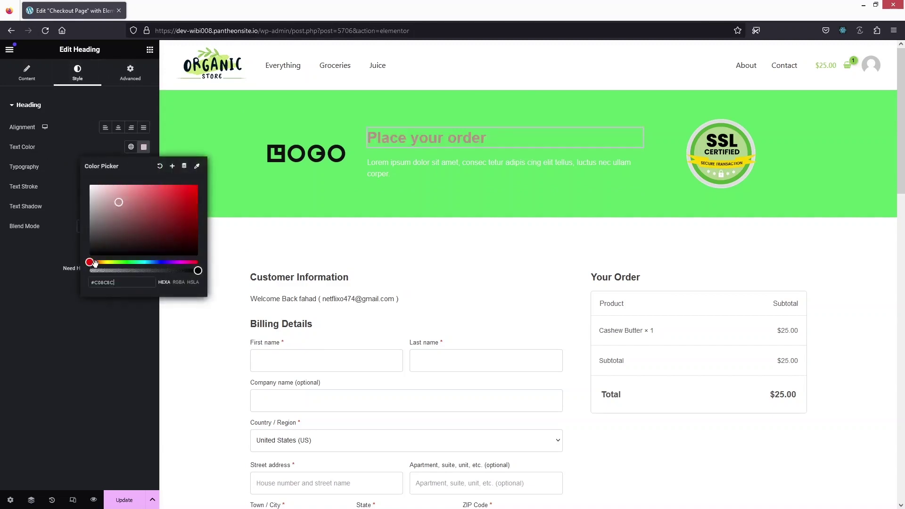
- Set the text color of the header's description paragraph to near-black (#020202E6)
left_click(382, 168)
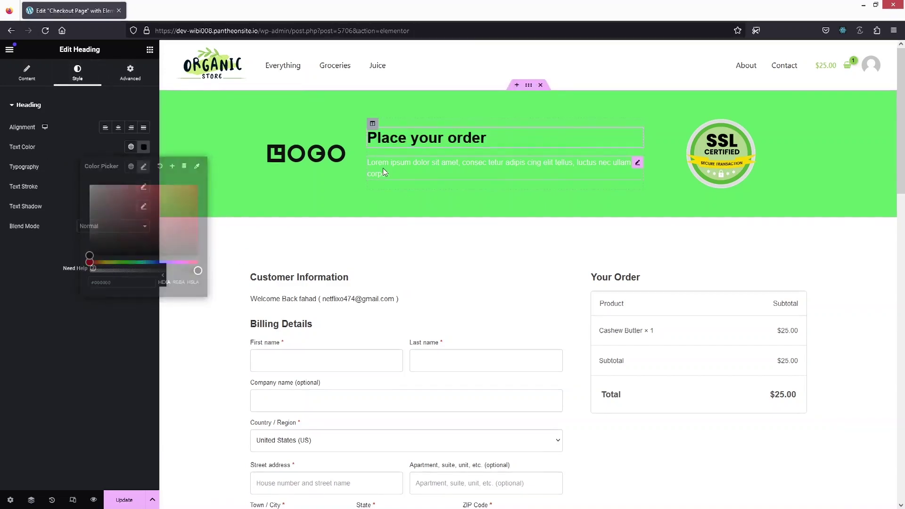
left_click(77, 72)
left_click(143, 147)
mouse_move(118, 200)
left_mouse_down()
mouse_move(79, 204)
mouse_move(74, 262)
left_mouse_up()
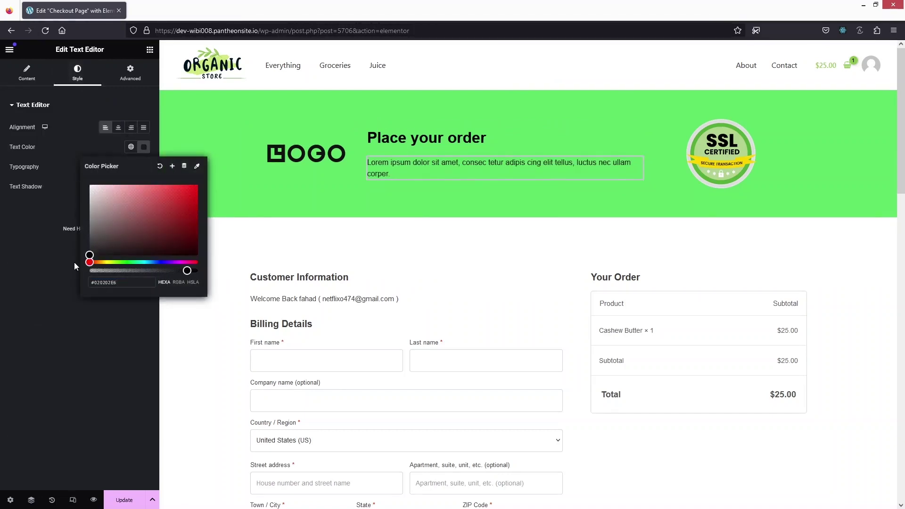
left_click(25, 323)
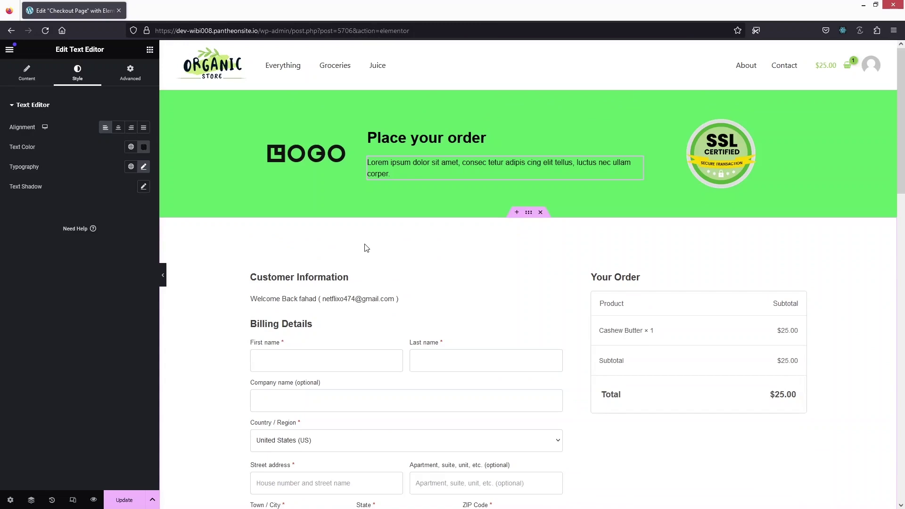
- Try the Modern One Column layout on the checkout form and set it back to Modern Checkout
scroll(344, 257, "down", 3)
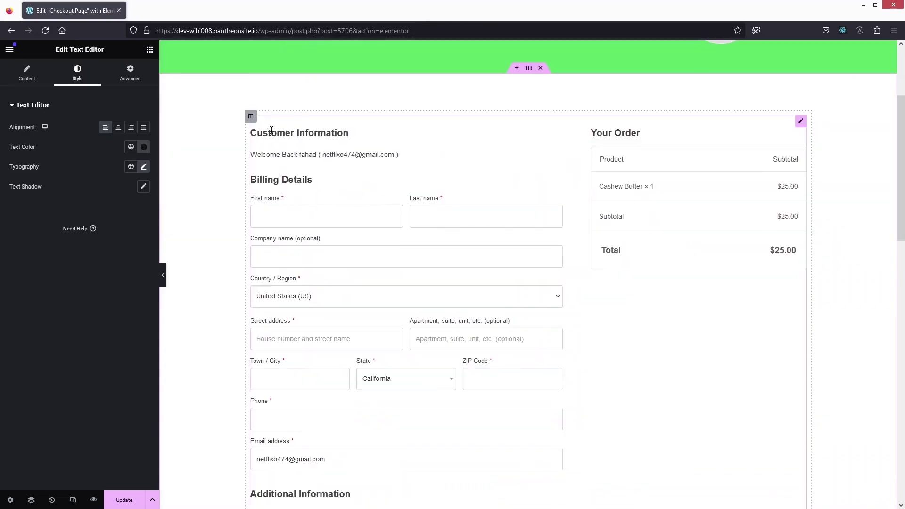
left_click(283, 130)
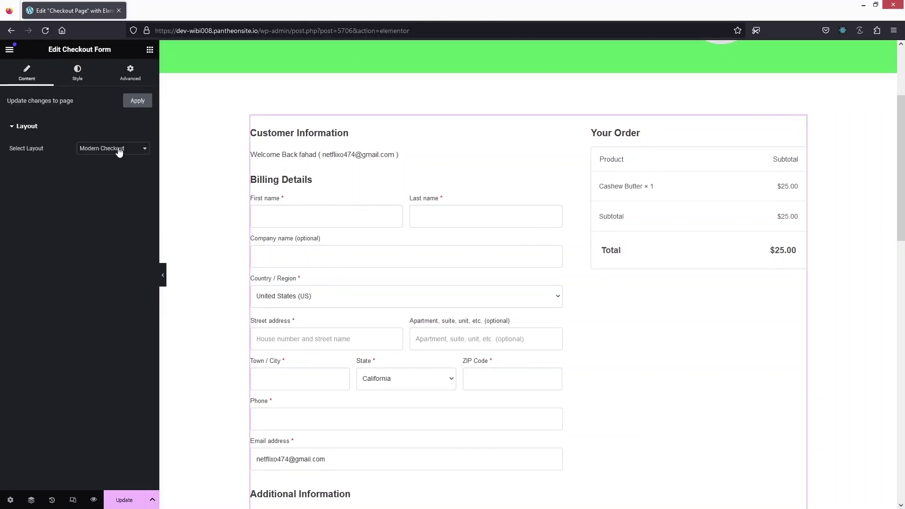
left_click(141, 151)
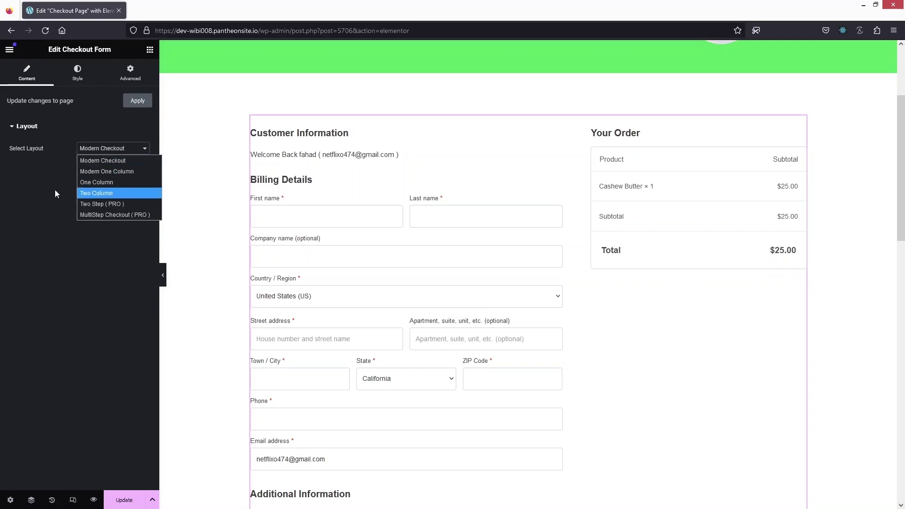
left_click(105, 171)
scroll(436, 202, "down", 7)
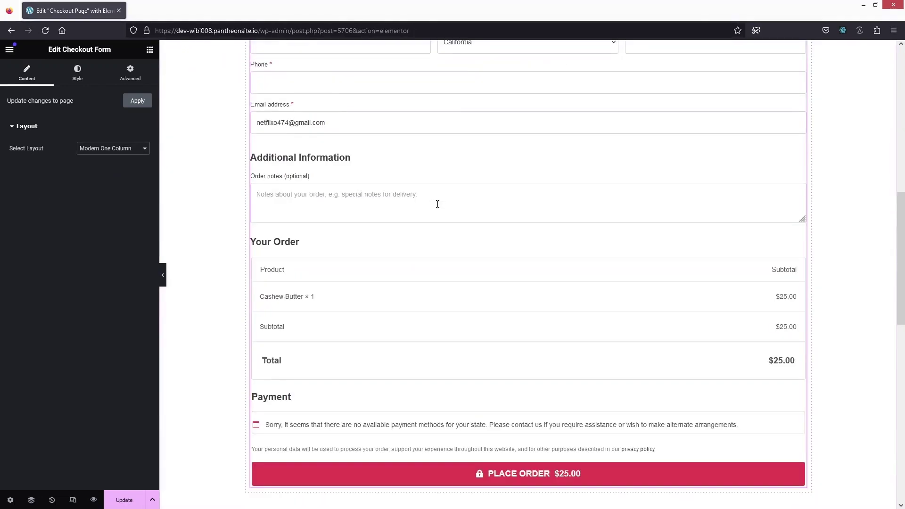
scroll(436, 201, "up", 9)
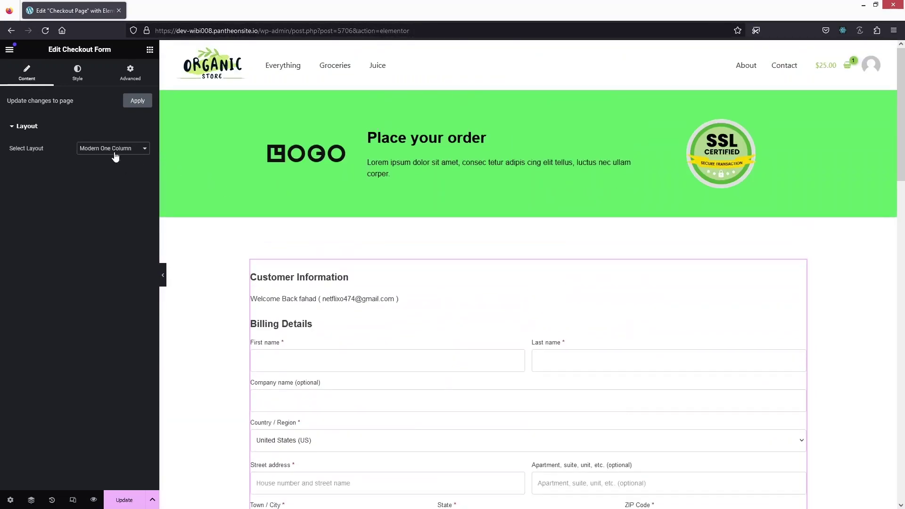
left_click(118, 149)
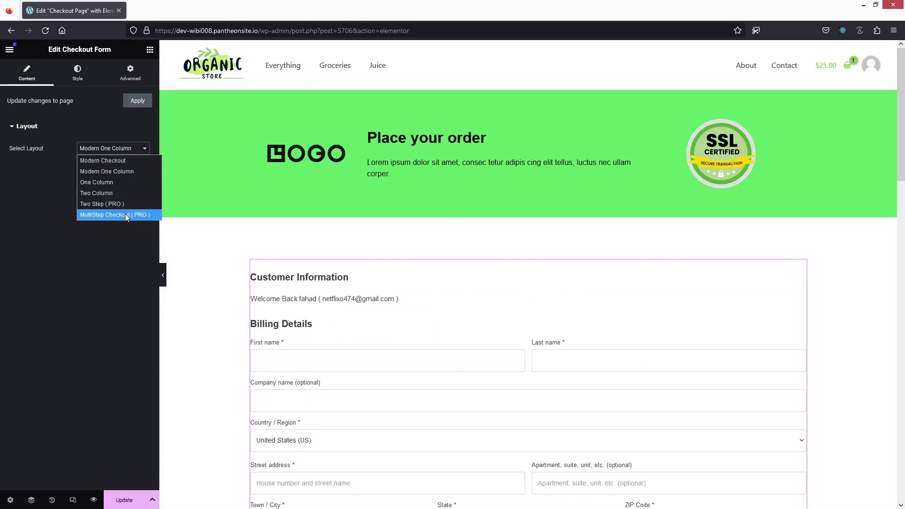
left_click(112, 161)
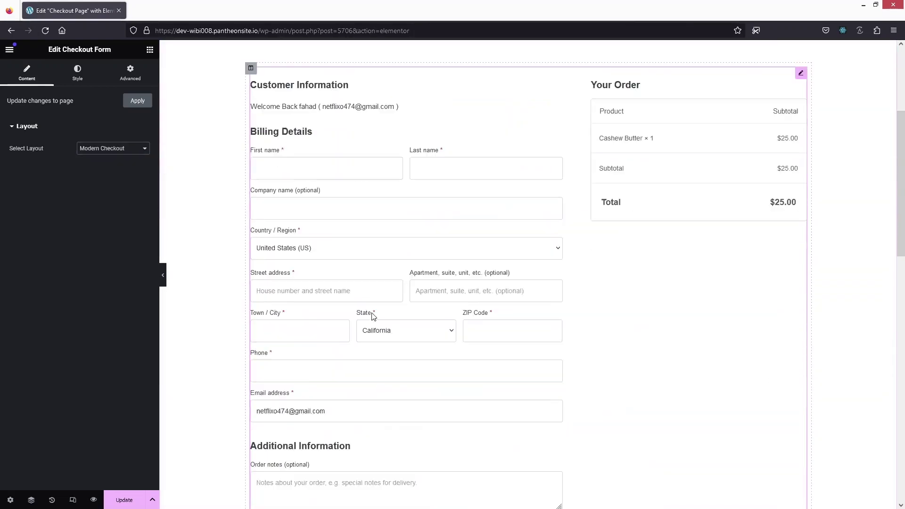
- Set the color of the checkout form's headings to black (#000000)
left_click(77, 73)
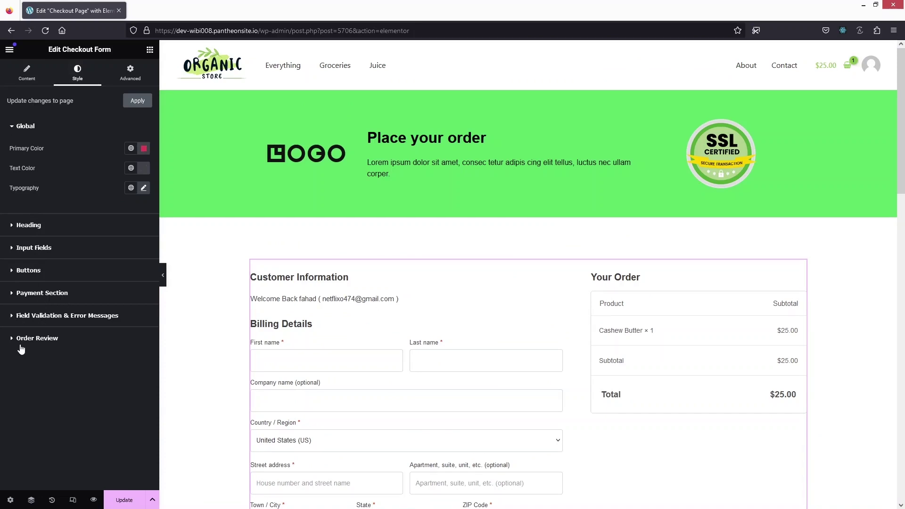
scroll(391, 327, "down", 3)
scroll(390, 330, "up", 2)
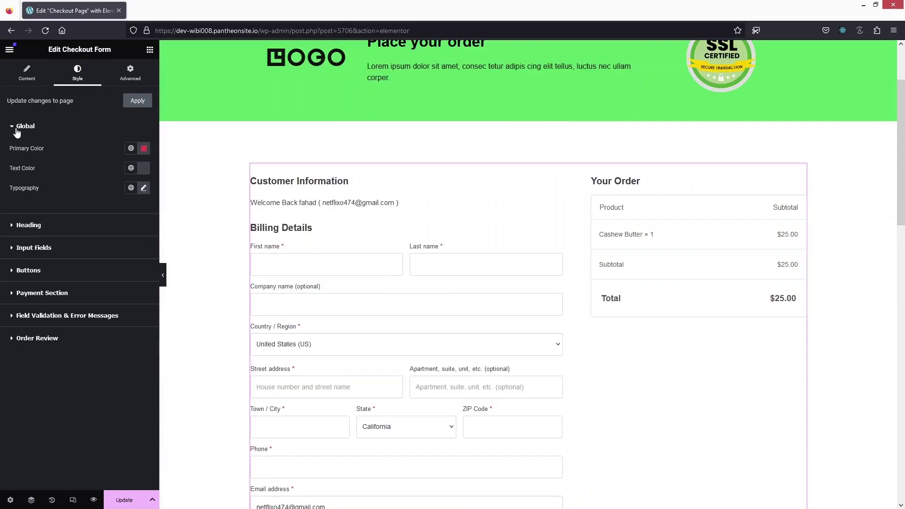
left_click(21, 125)
left_click(14, 150)
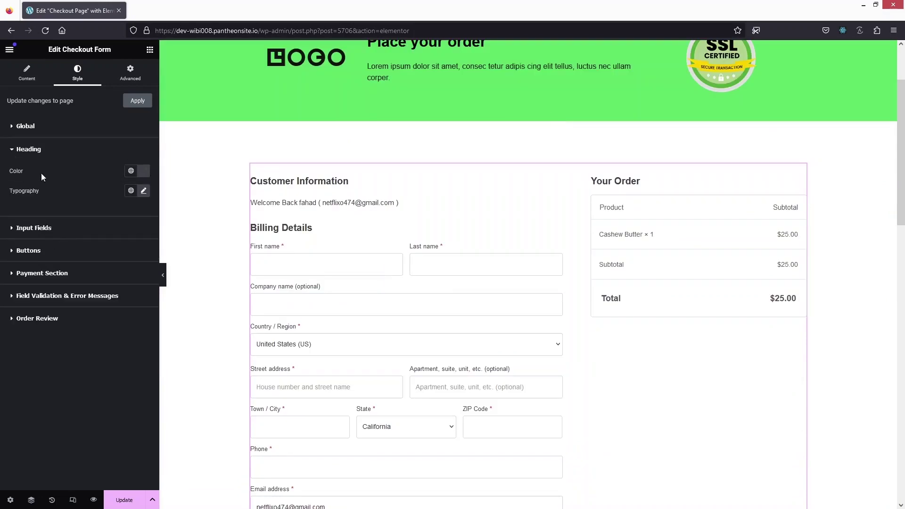
left_click(144, 171)
left_click(123, 227)
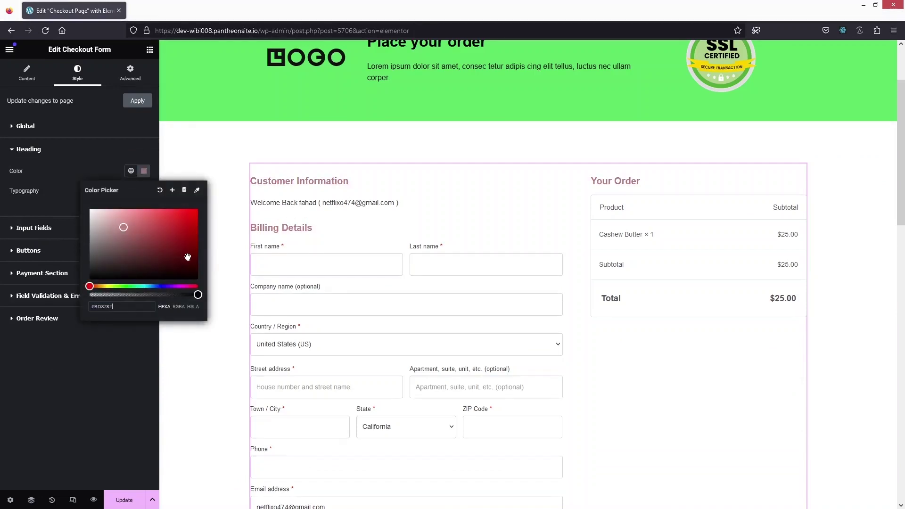
mouse_move(188, 257)
left_mouse_down()
mouse_move(170, 229)
mouse_move(137, 208)
mouse_move(82, 208)
left_mouse_up()
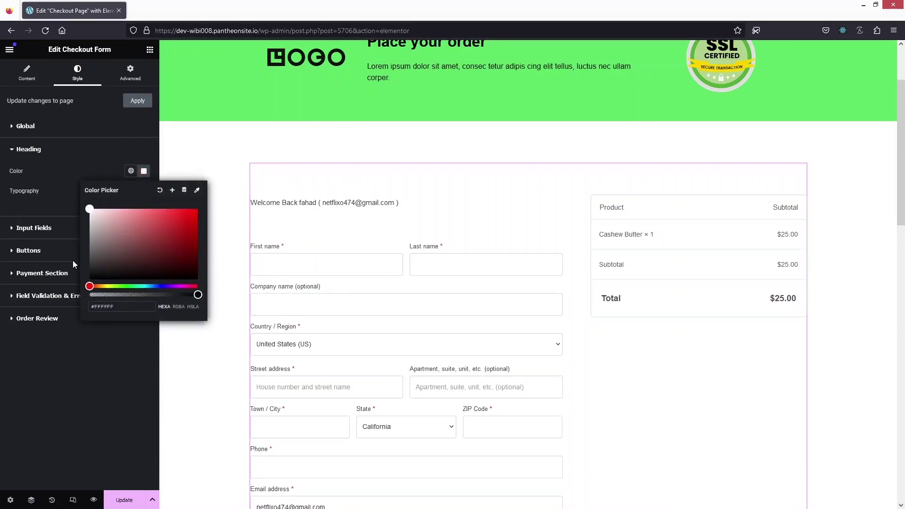
left_click_drag(73, 263, 73, 286)
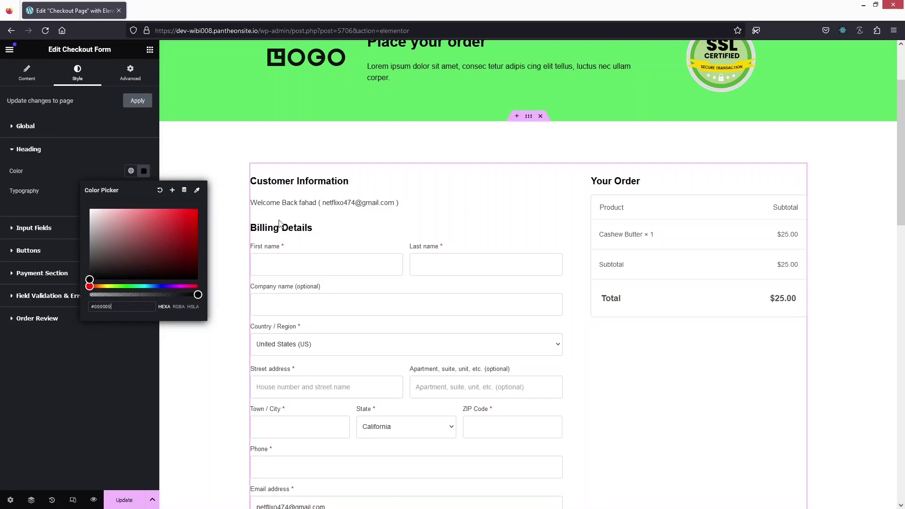
left_click(41, 401)
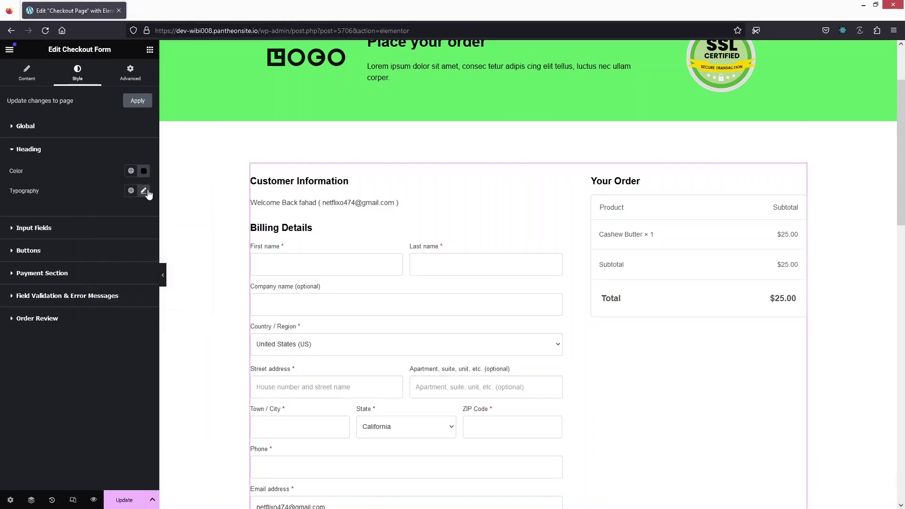
- Change the font family of the checkout form's headings to Montserrat
left_click(144, 190)
left_click(107, 238)
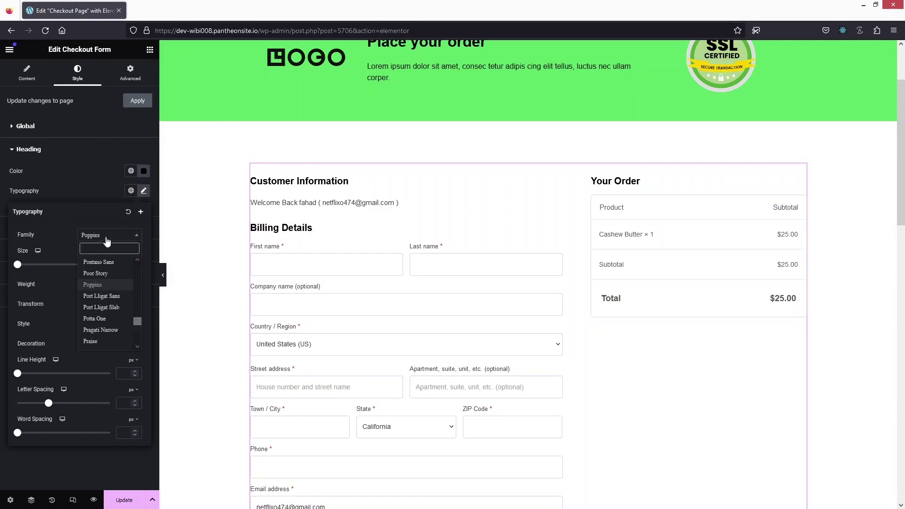
type("Mons")
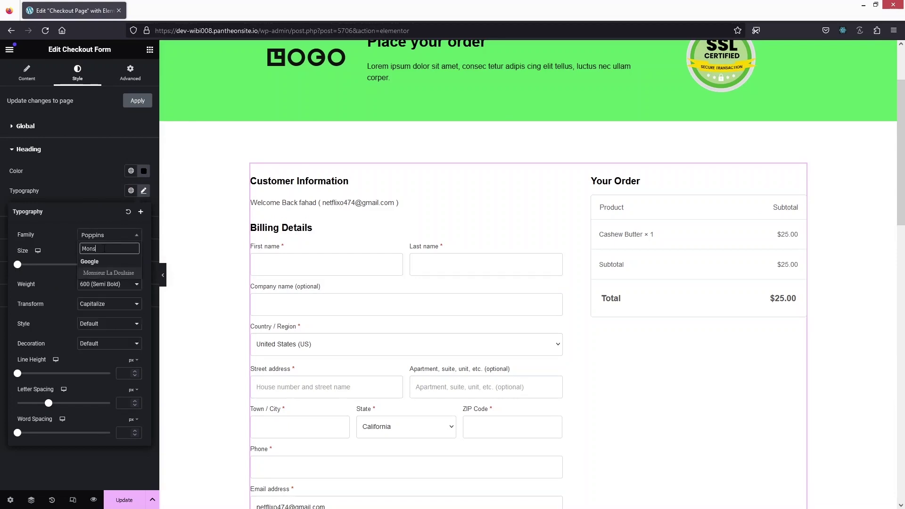
key("BackSpace")
type("t")
left_click(99, 318)
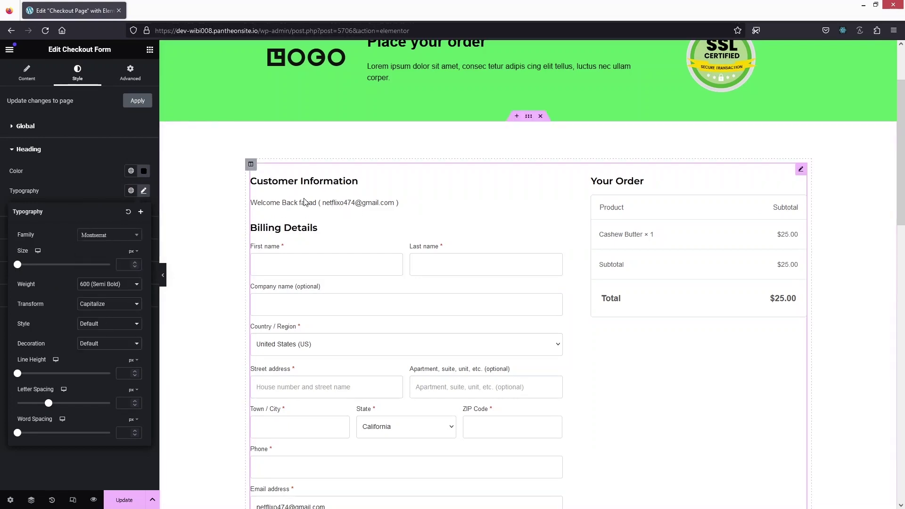
left_click(94, 176)
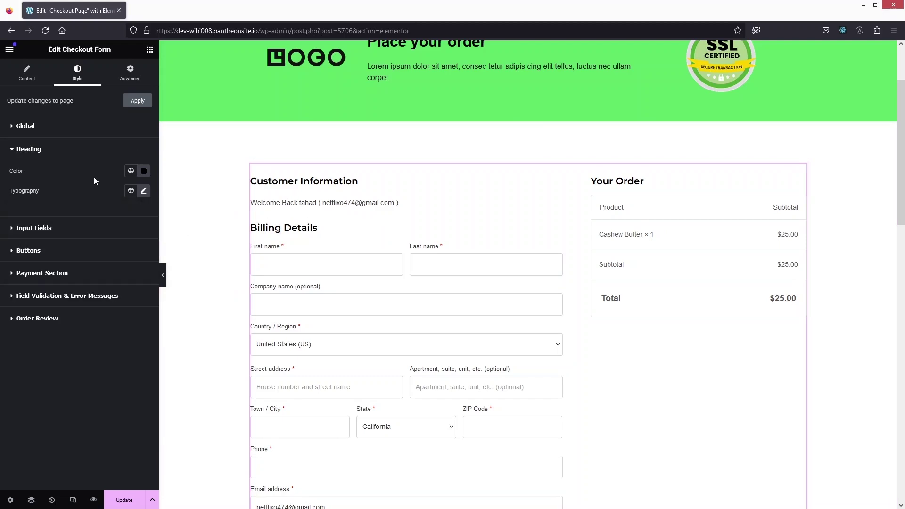
- Set the style of the checkout form's input fields to Modern Labels
left_click(39, 225)
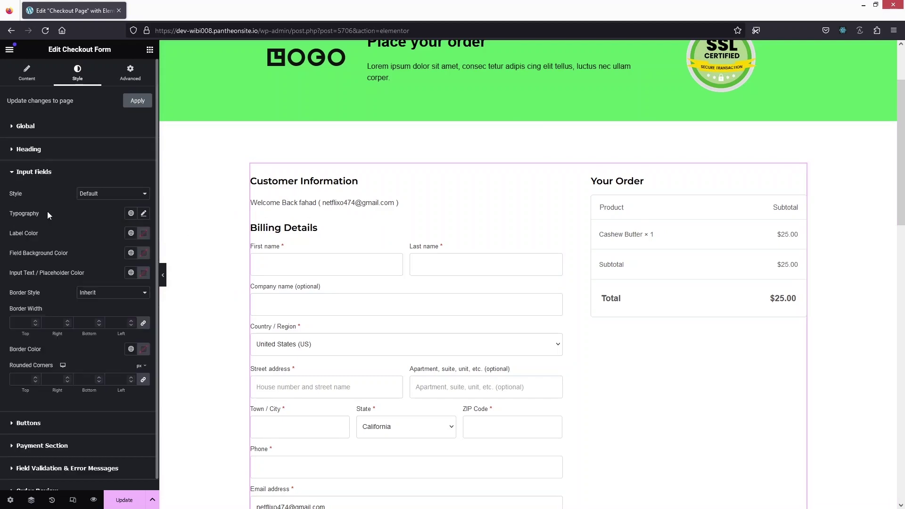
left_click(109, 182)
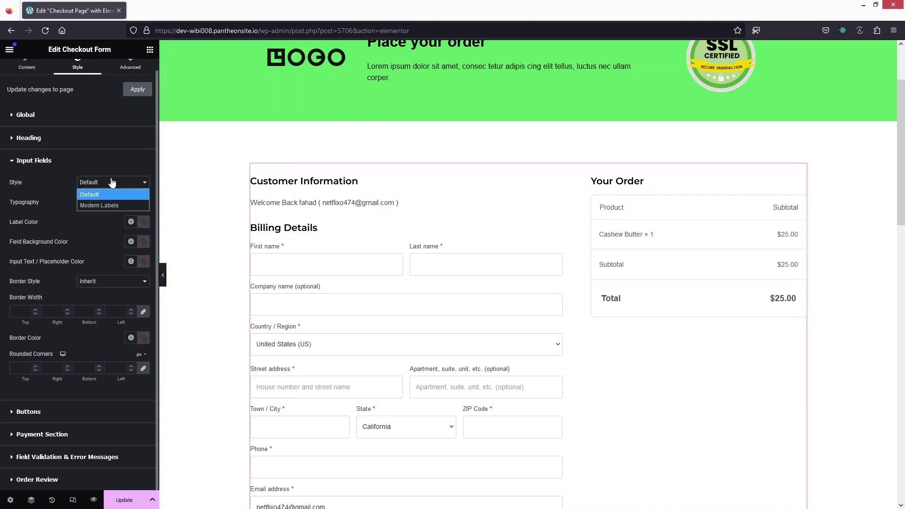
left_click(88, 206)
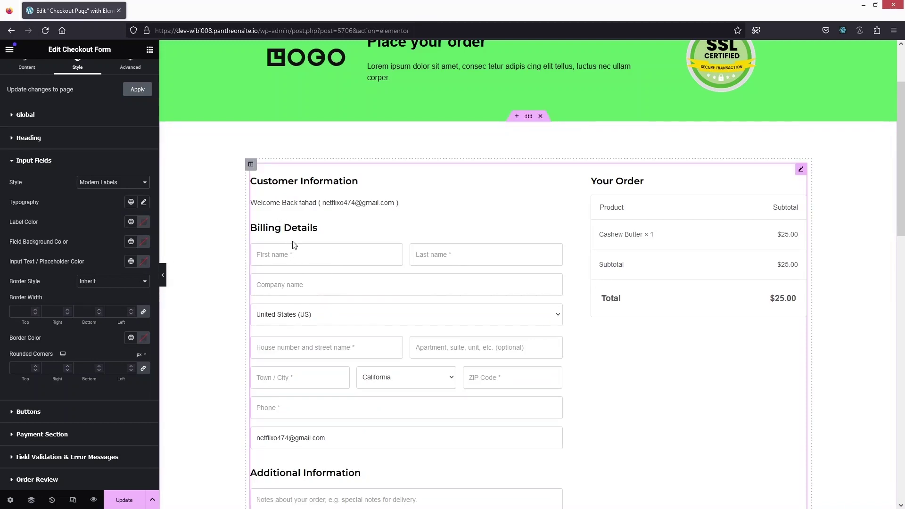
scroll(222, 228, "down", 1)
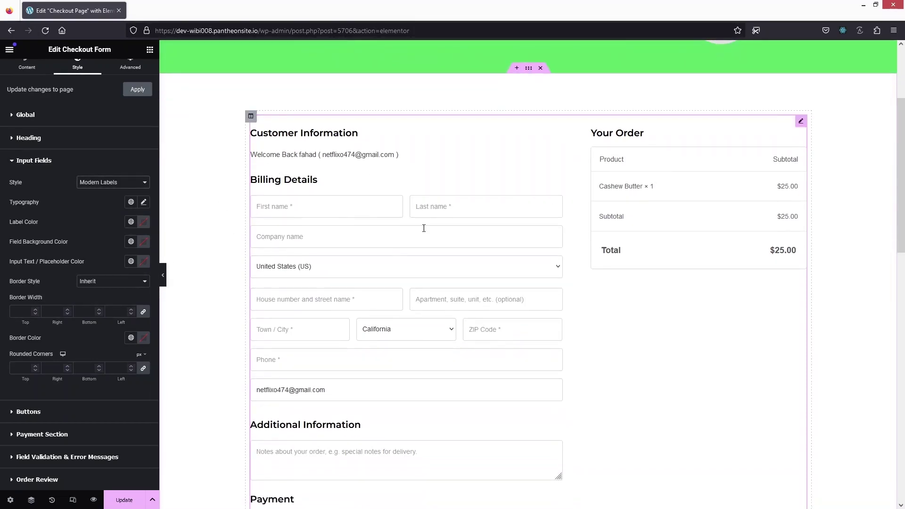
- Change the font family of the checkout form's input fields to Montserrat
left_click(143, 201)
left_click(125, 248)
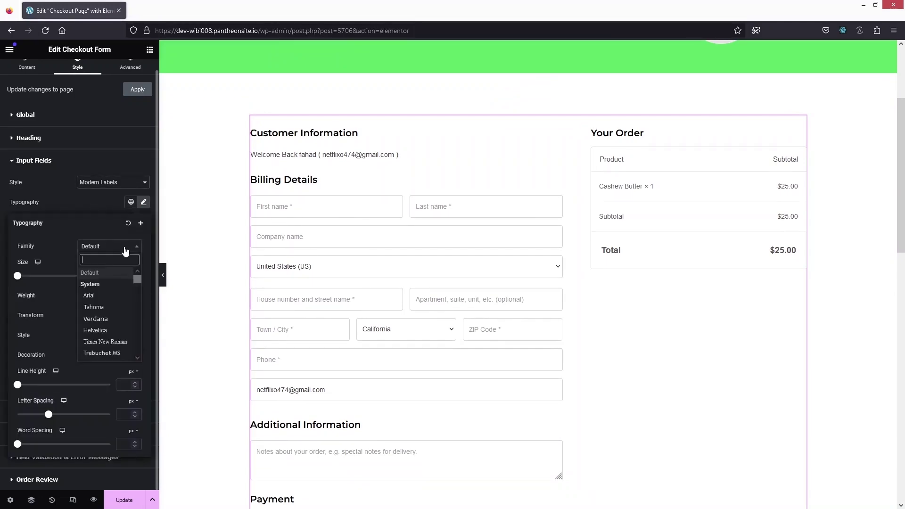
type("Mons")
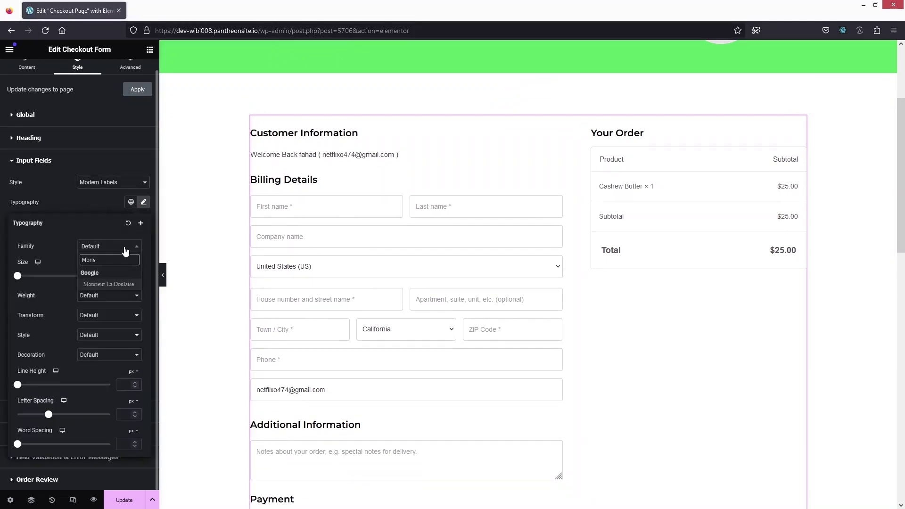
key("BackSpace")
left_click(106, 339)
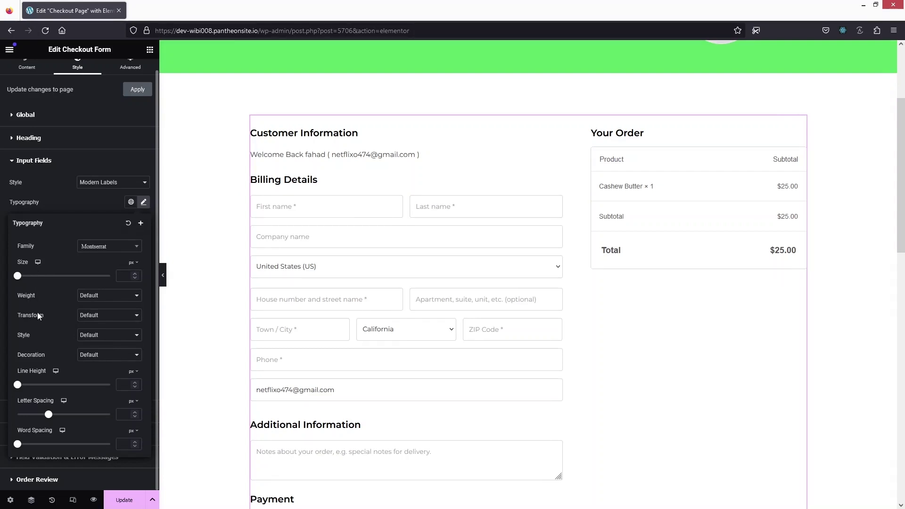
left_click(64, 202)
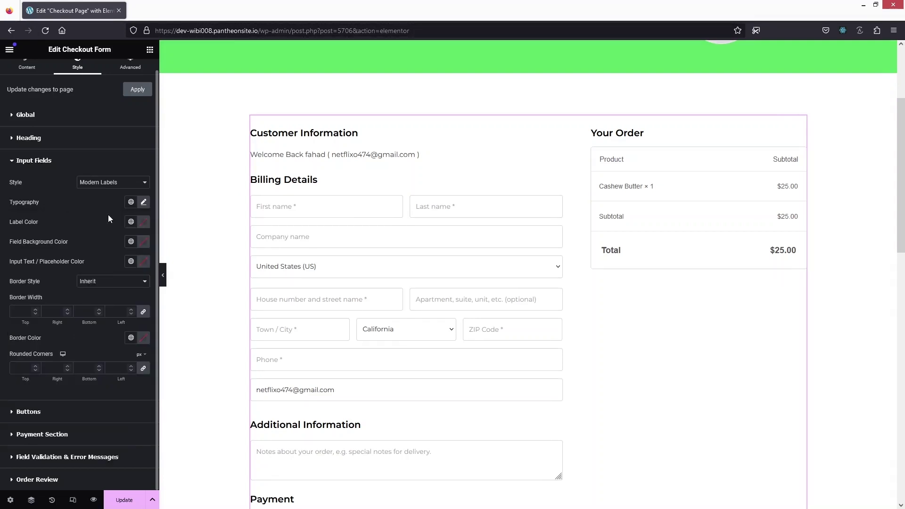
- Set the label color of the checkout form's input fields to gray (#6F6F6F)
left_click(144, 222)
left_click(102, 272)
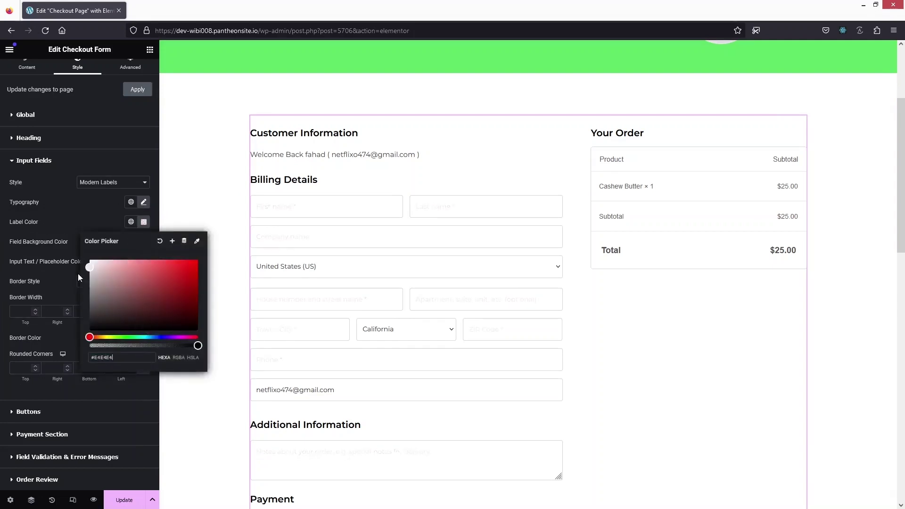
left_click_drag(90, 280, 76, 300)
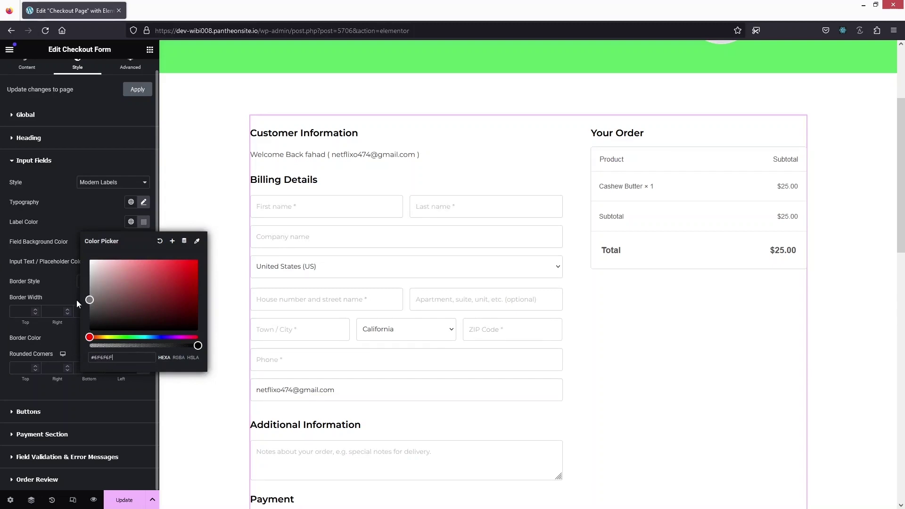
left_click(66, 219)
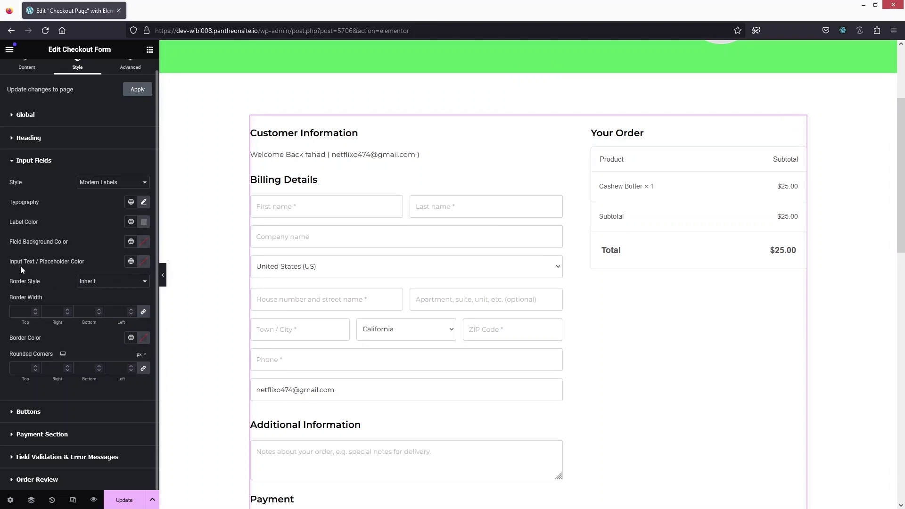
- Set the input text and placeholder color to #000000 and test it with "asdasd" in the First name field, clearing the field again
left_click(144, 261)
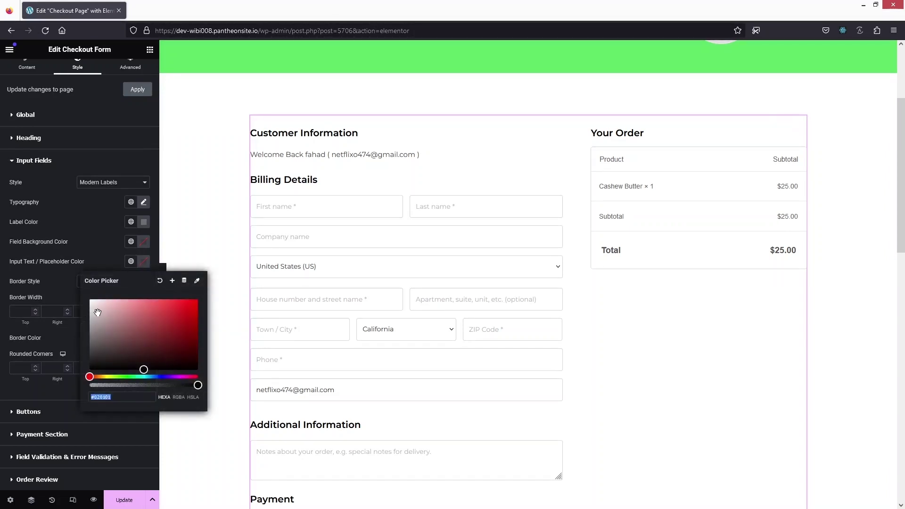
type("#000000")
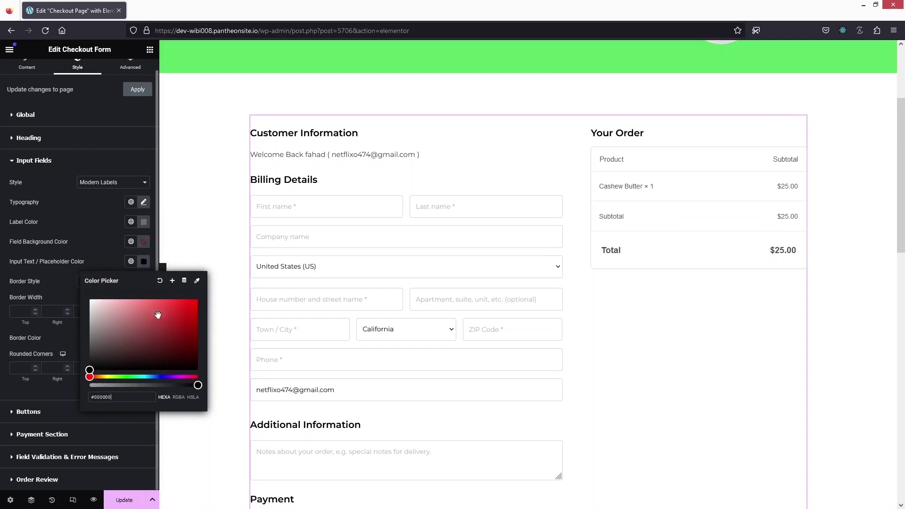
left_click(280, 209)
type("asdasd")
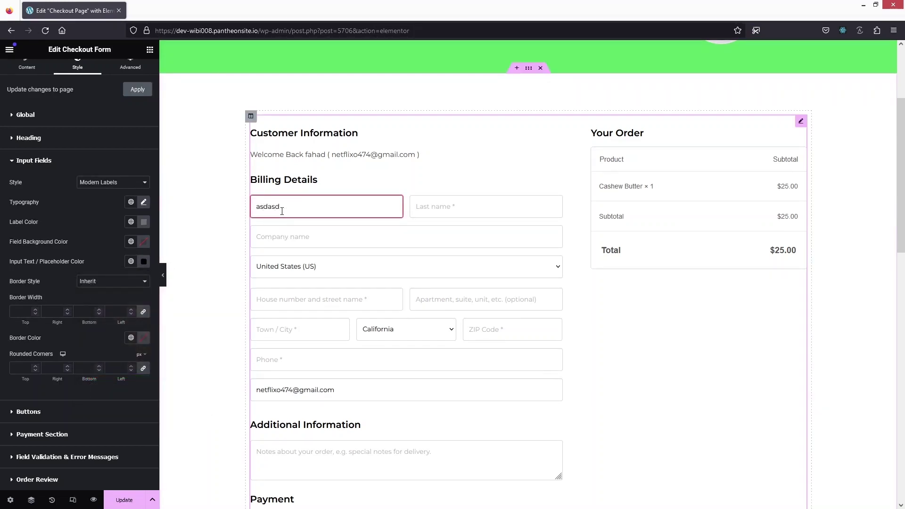
left_click_drag(287, 207, 240, 212)
key("BackSpace")
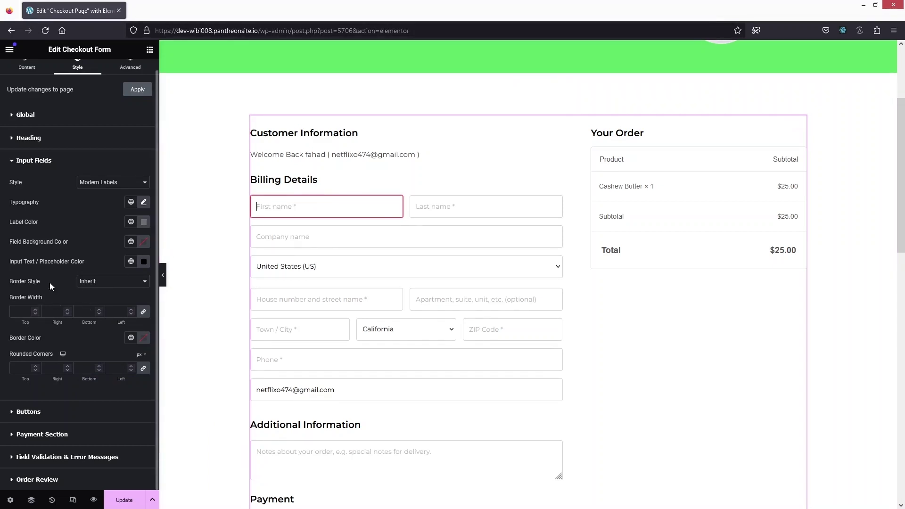
left_click(96, 347)
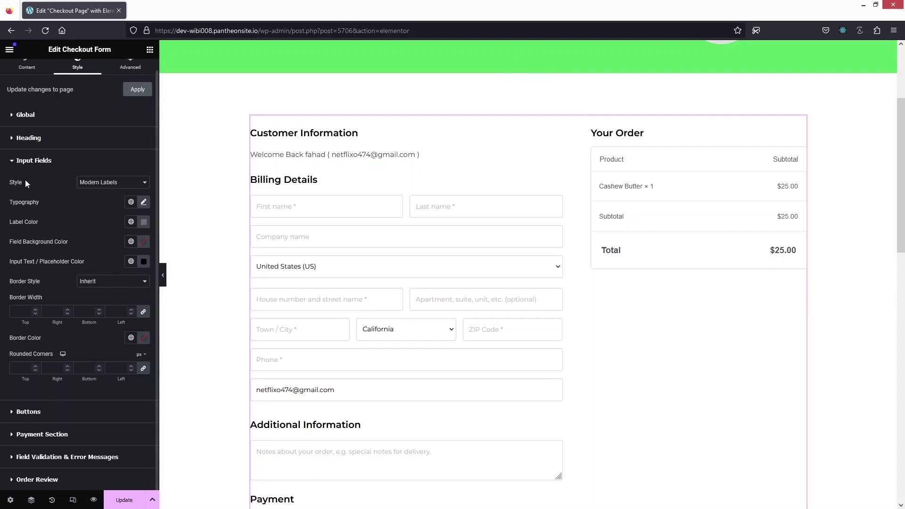
scroll(438, 184, "down", 3)
scroll(424, 186, "up", 1)
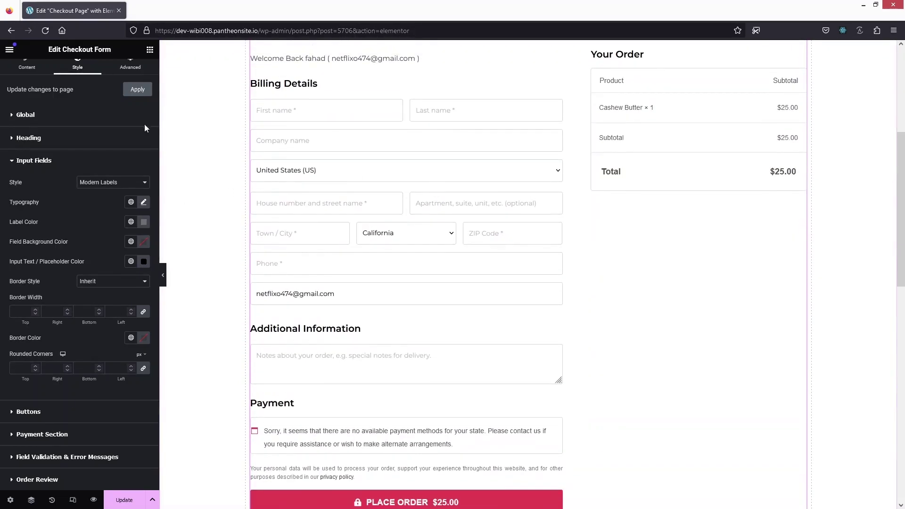
- Change the font family of the checkout form's buttons to Montserrat
left_click(24, 161)
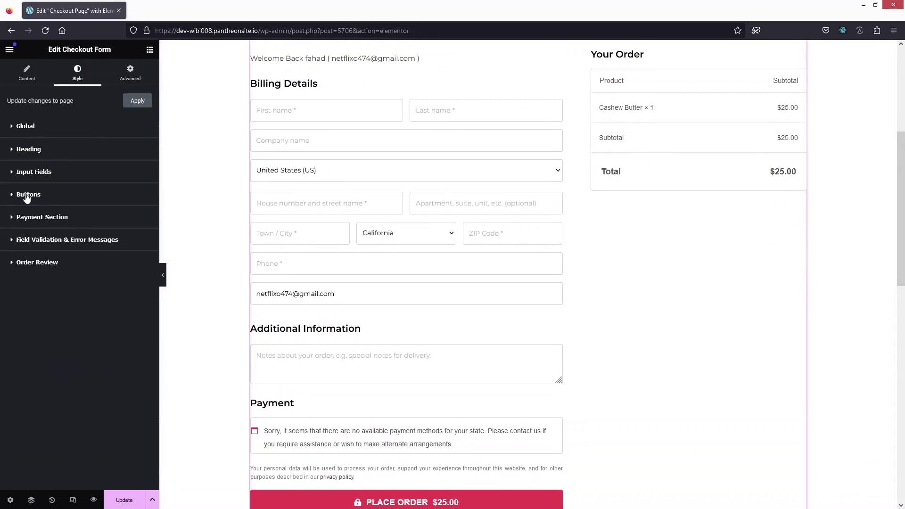
left_click(27, 194)
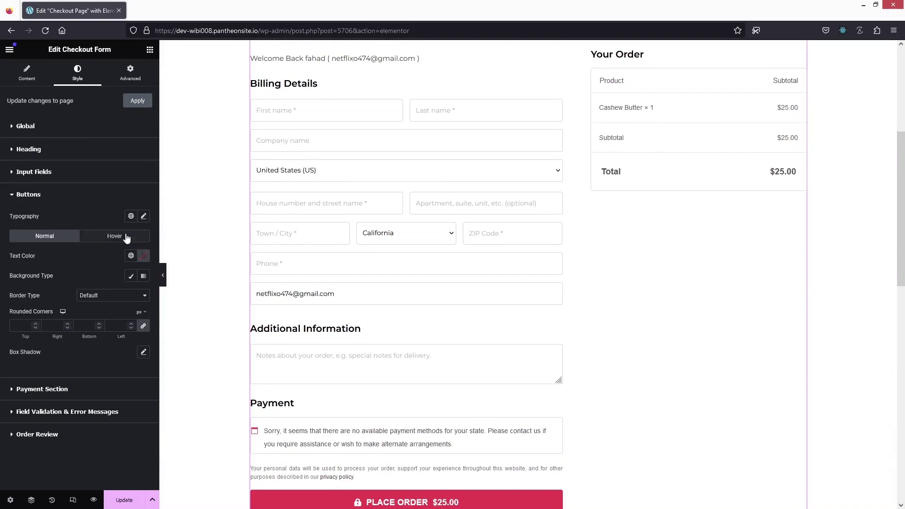
left_click(144, 216)
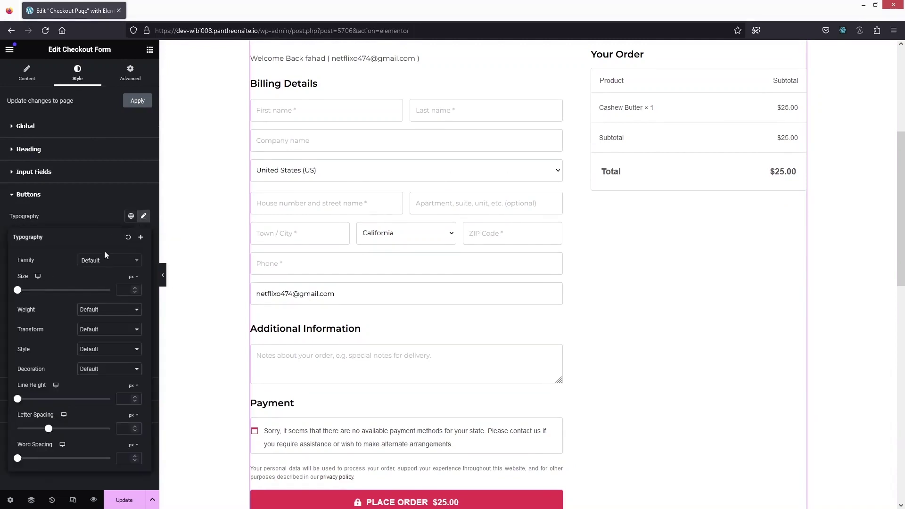
left_click(109, 261)
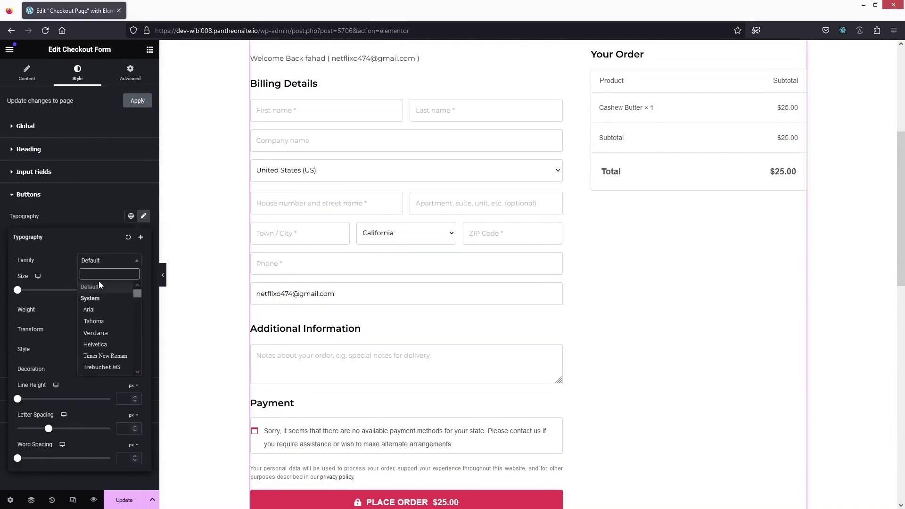
type("mont")
left_click(108, 347)
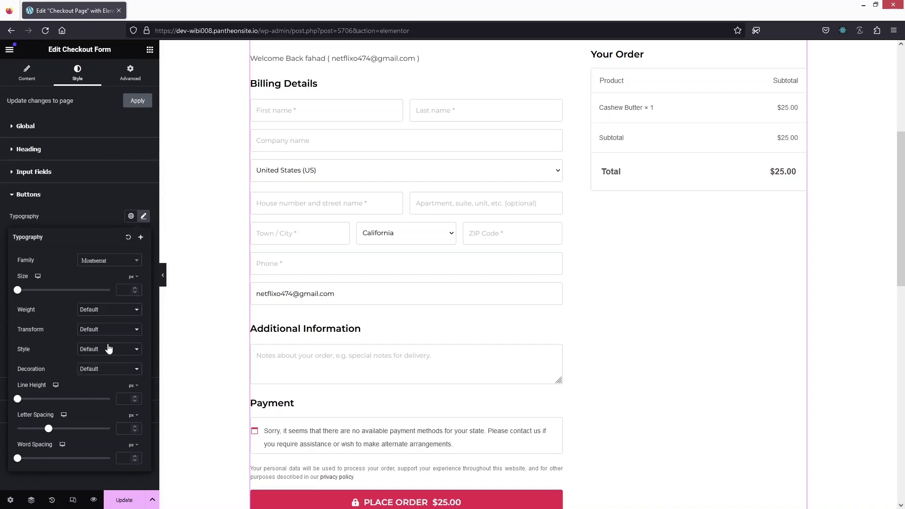
scroll(384, 424, "down", 2)
scroll(392, 405, "up", 1)
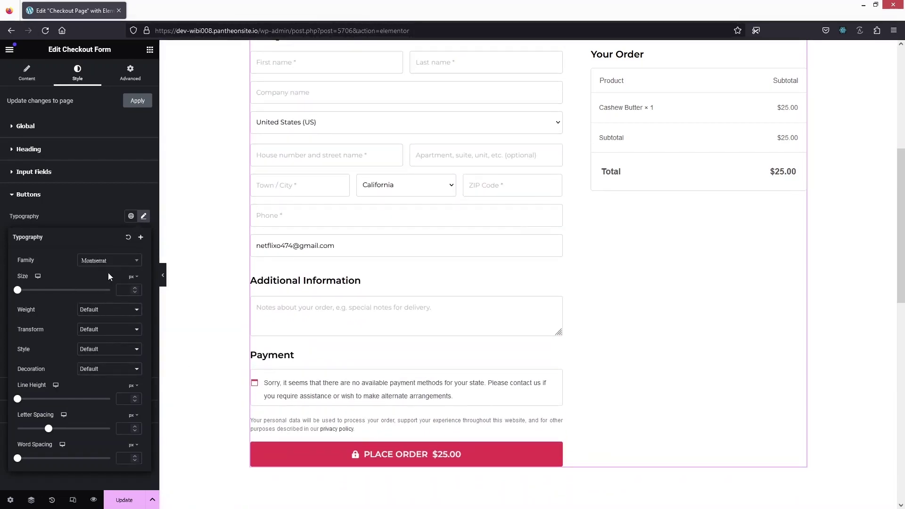
- Give the checkout form's buttons a classic background in the global color Theme Color 2 (#6a9739)
left_click(79, 216)
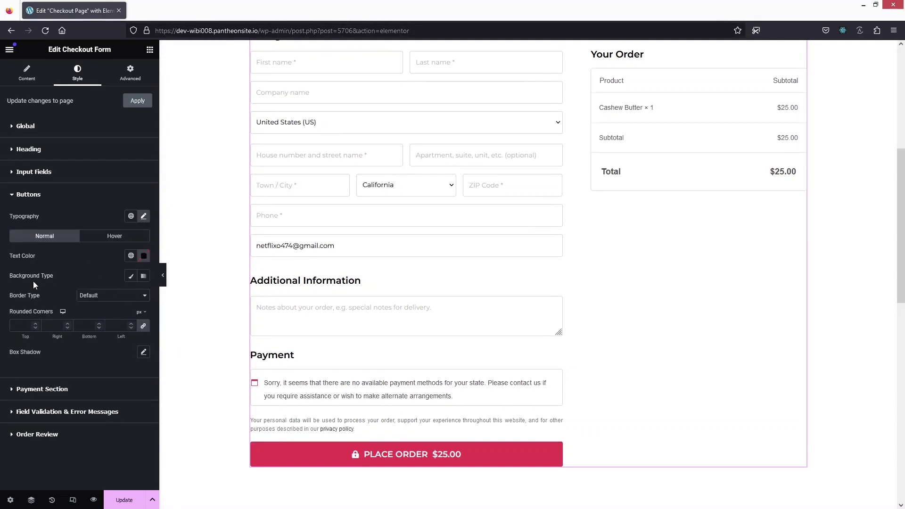
left_click(131, 276)
left_click(131, 295)
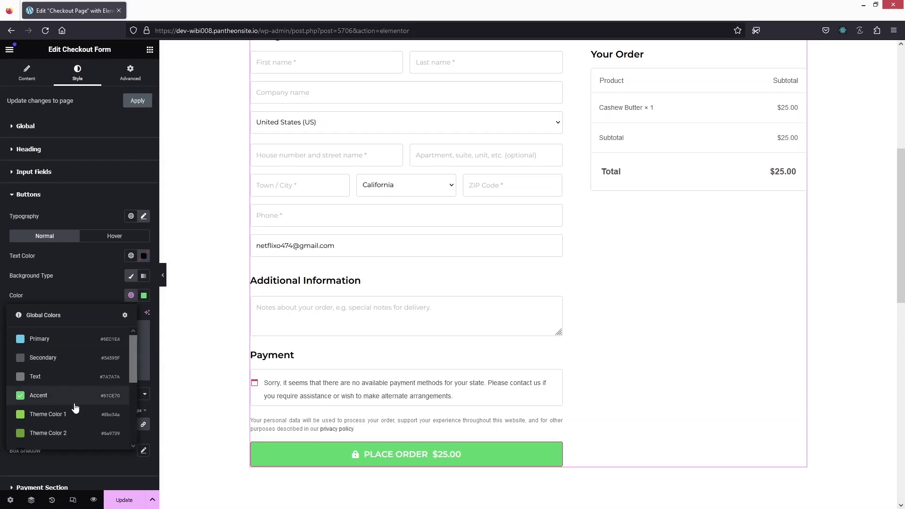
left_click(54, 419)
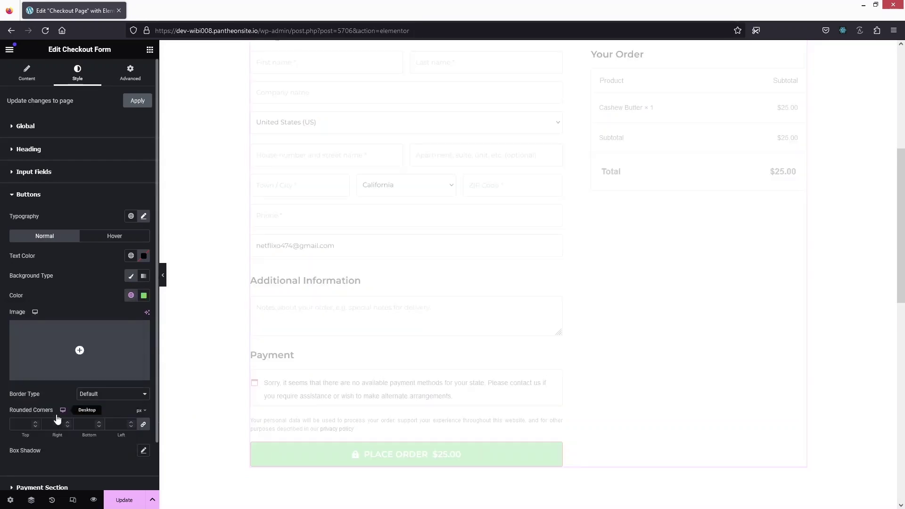
left_click(131, 295)
scroll(88, 387, "down", 2)
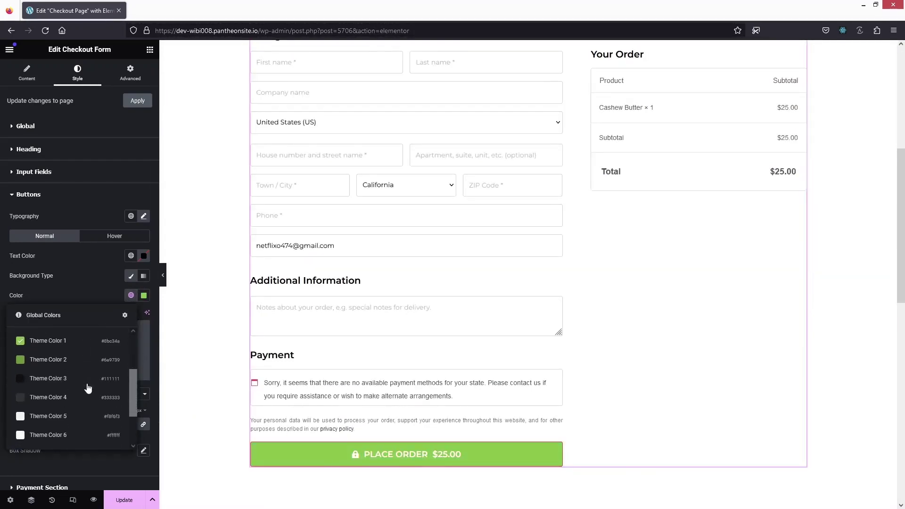
left_click(48, 357)
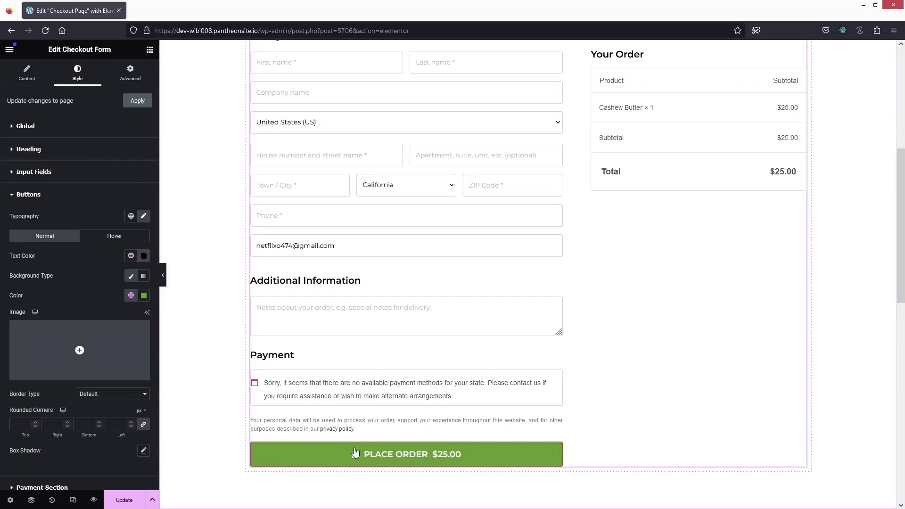
scroll(372, 394, "down", 1)
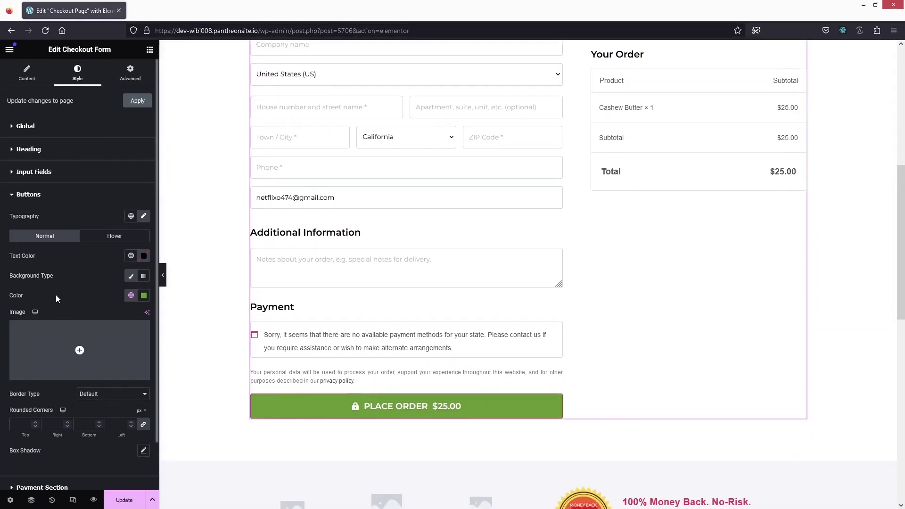
- Examine the checkout form's style options for the payment section, field validation and error messages, and order review, checking them against the page
scroll(33, 304, "down", 2)
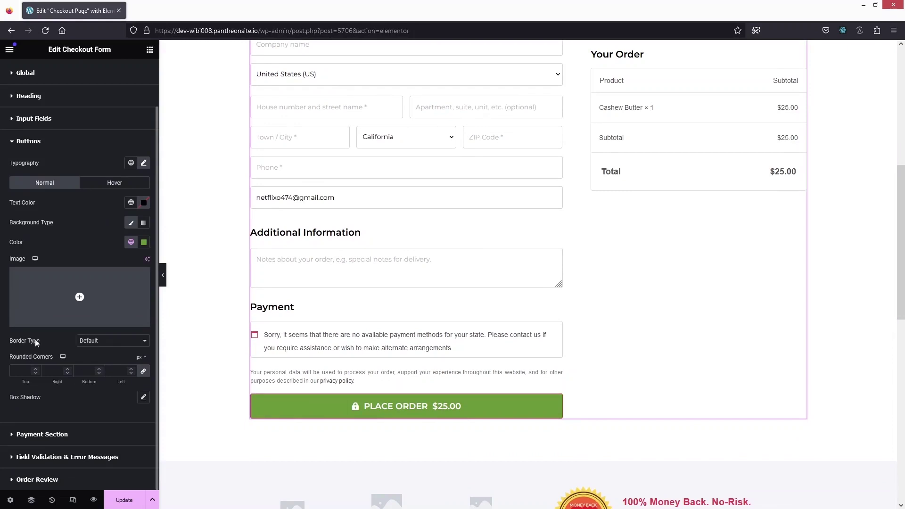
scroll(41, 194, "up", 2)
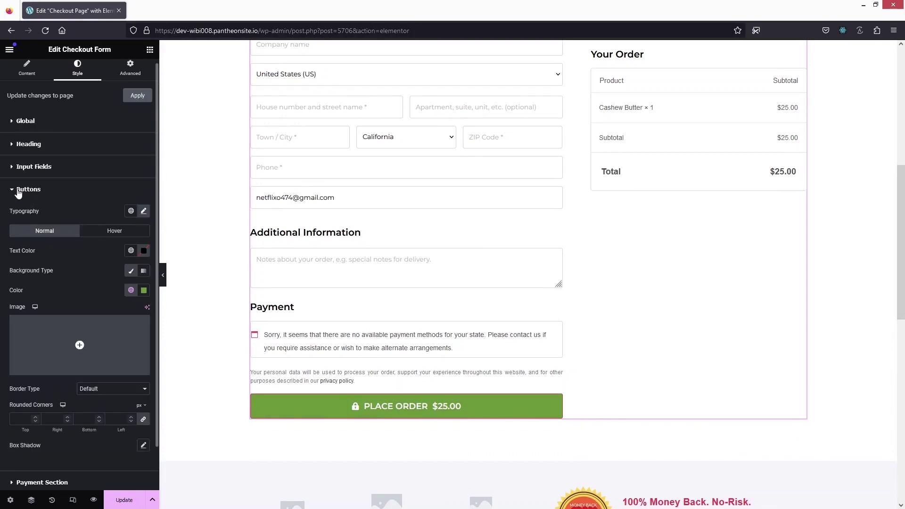
left_click(18, 191)
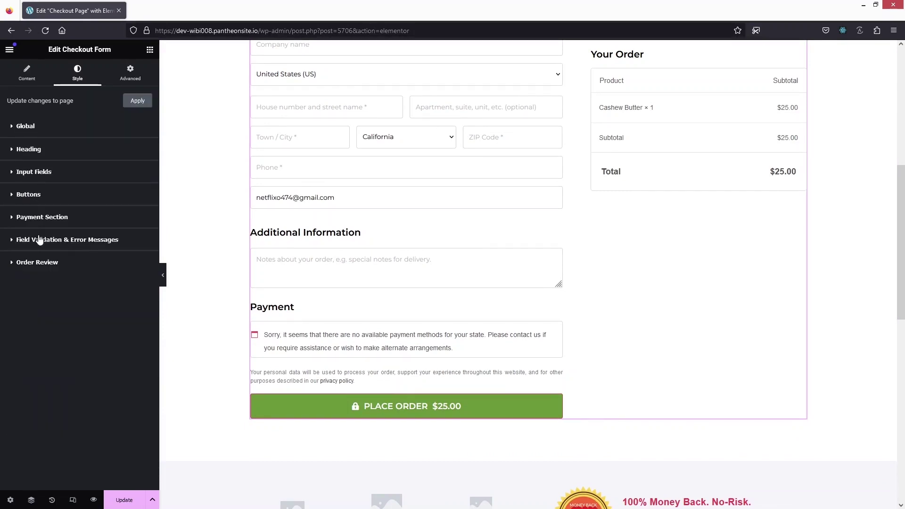
left_click(7, 221)
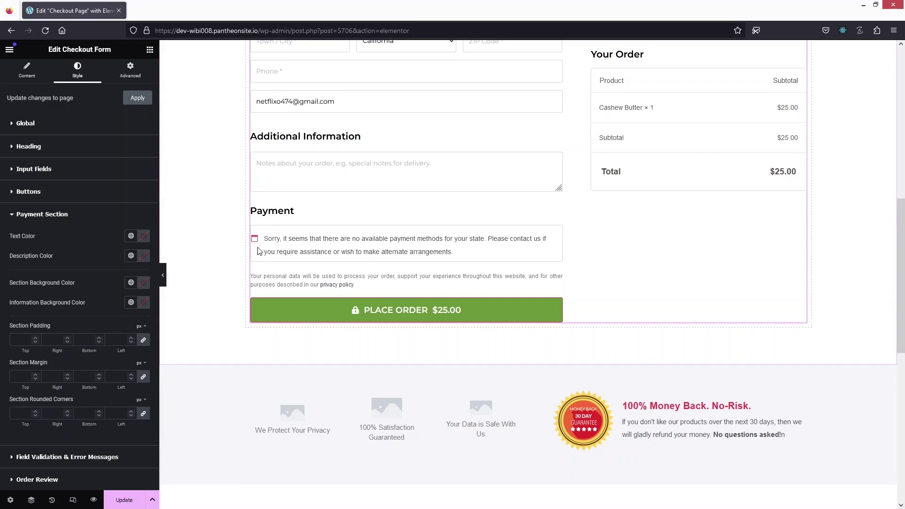
left_click(12, 457)
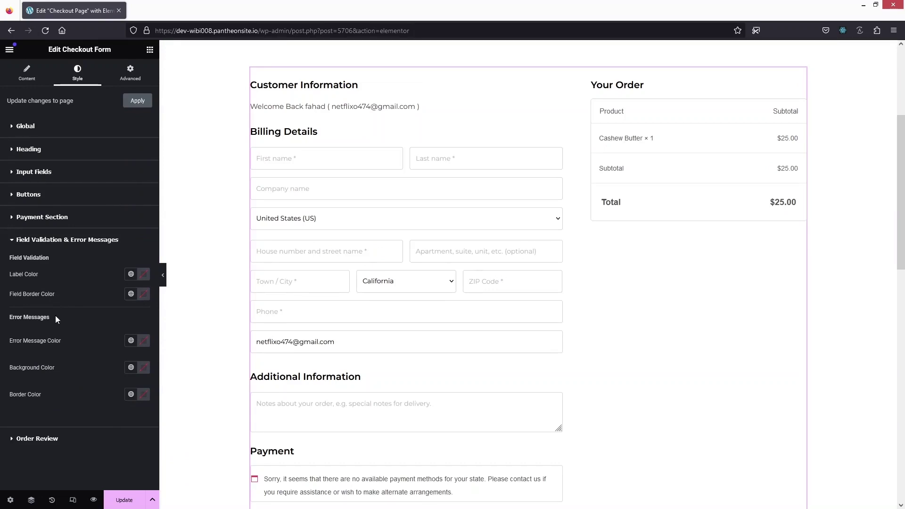
left_click(11, 440)
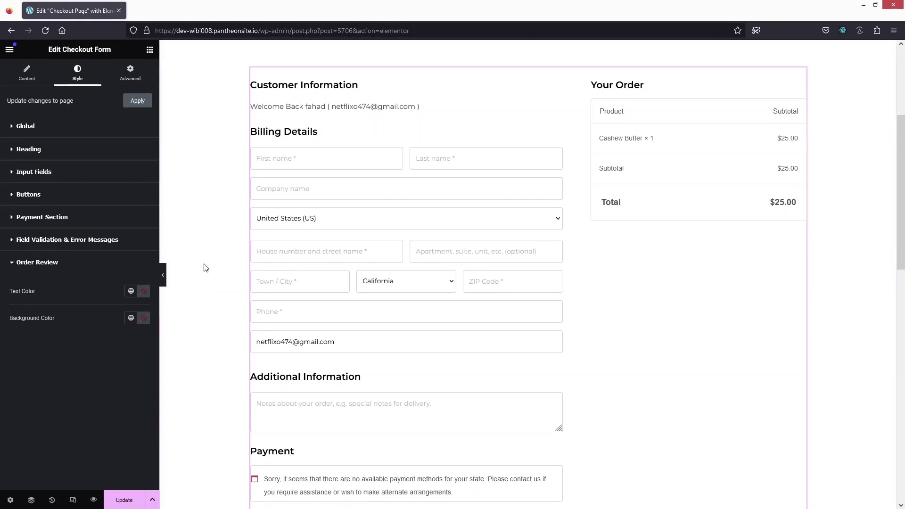
scroll(205, 267, "down", 5)
scroll(391, 284, "up", 7)
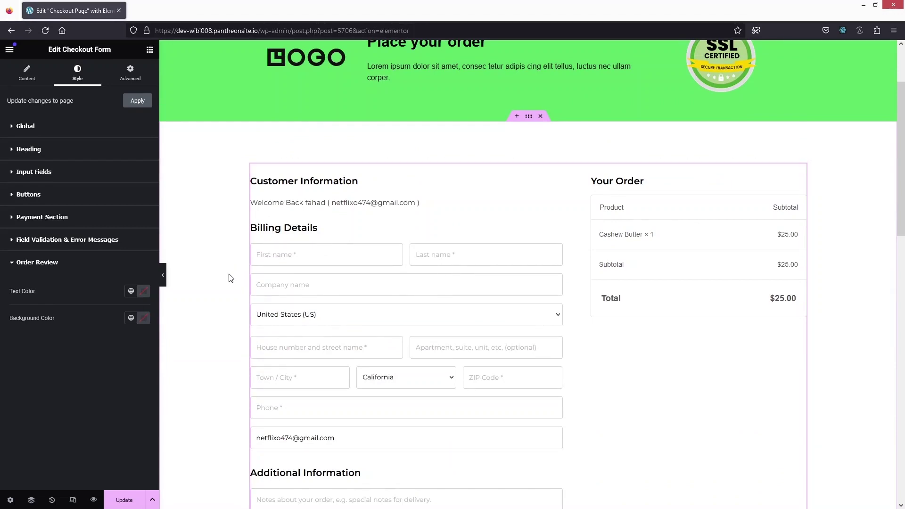
- Update the edited page and open the settings of the Checkout Page step in CartFlows' Store Checkout in the WordPress dashboard
left_click(126, 501)
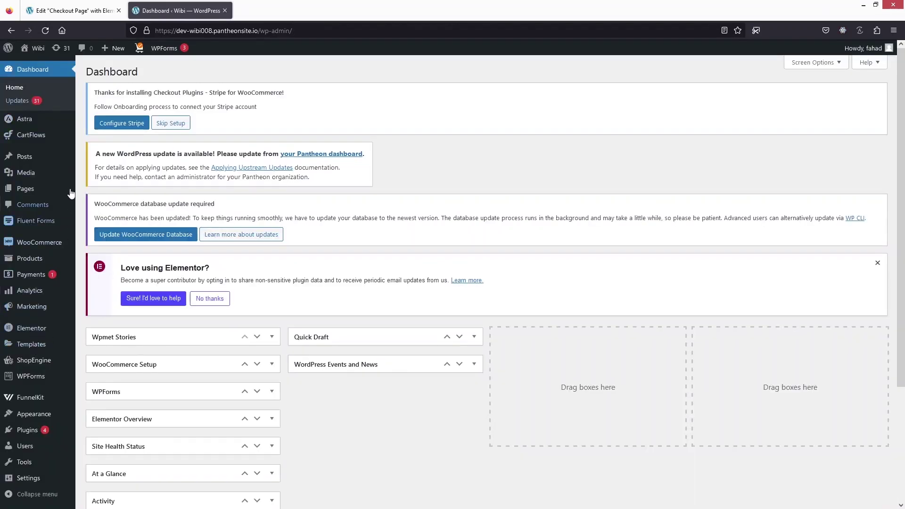
mouse_move(33, 135)
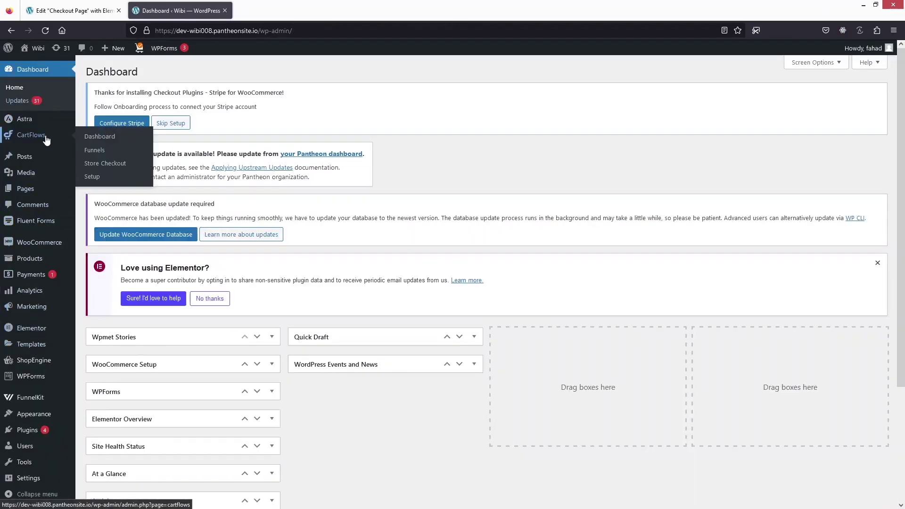
left_click(108, 155)
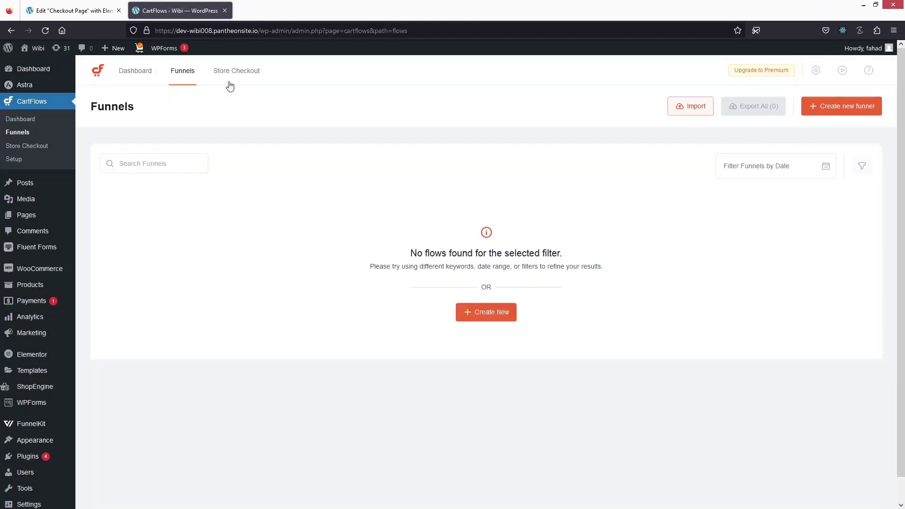
left_click(234, 74)
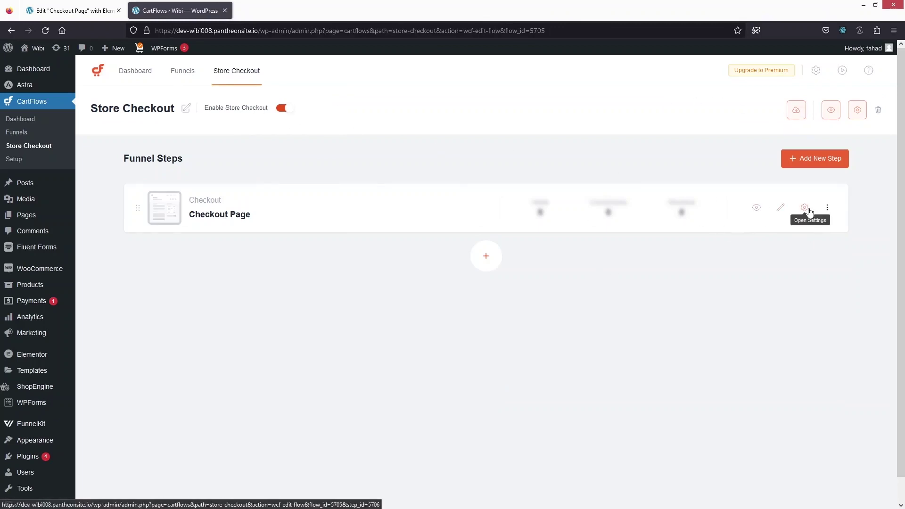
left_click(805, 207)
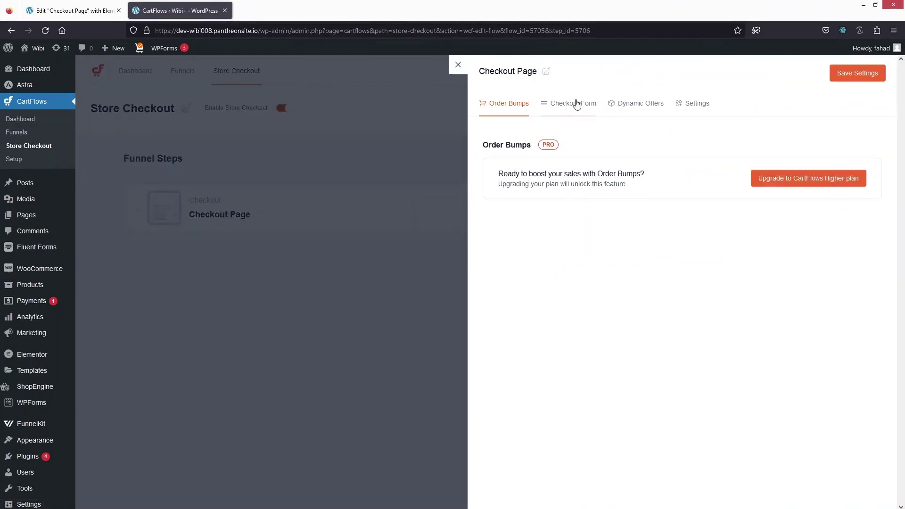
- Examine the Checkout Form settings, including the Field Editor, Form Headings and Place Order Button options
left_click(578, 102)
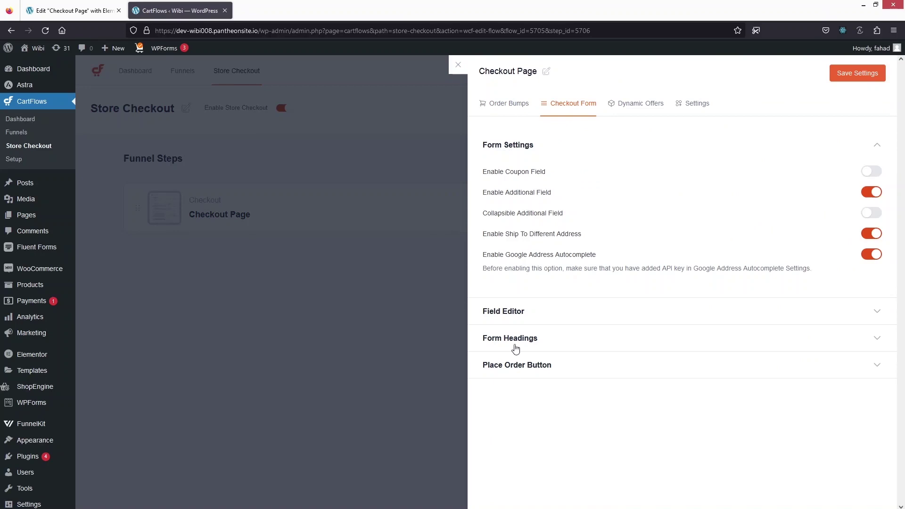
left_click(501, 312)
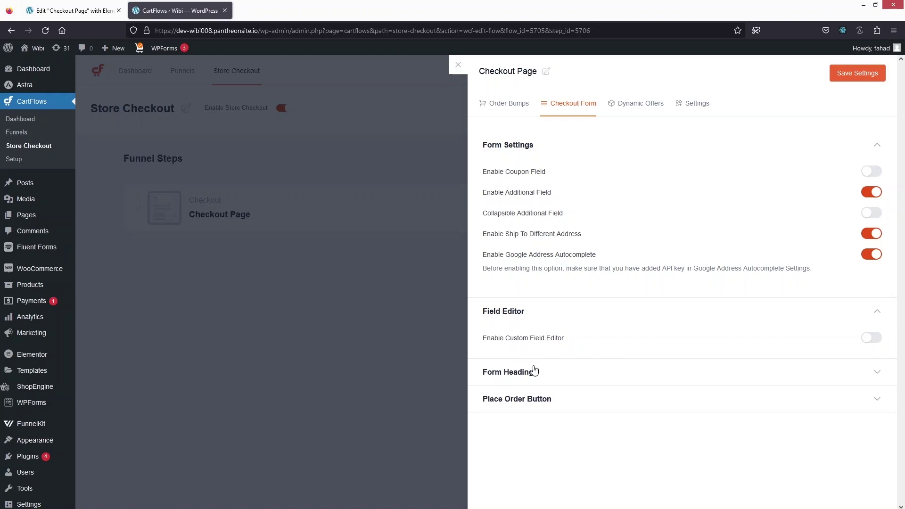
left_click(533, 371)
scroll(549, 348, "down", 3)
scroll(542, 329, "down", 2)
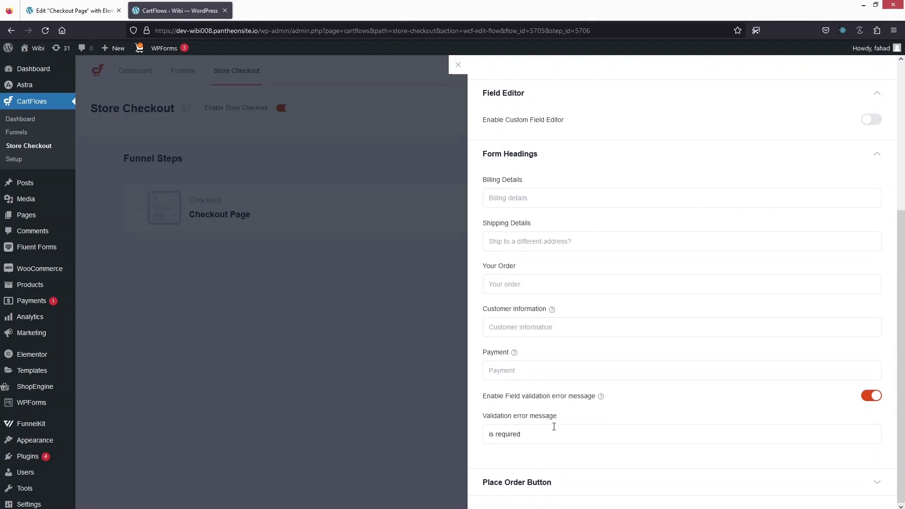
left_click(514, 486)
scroll(524, 441, "down", 2)
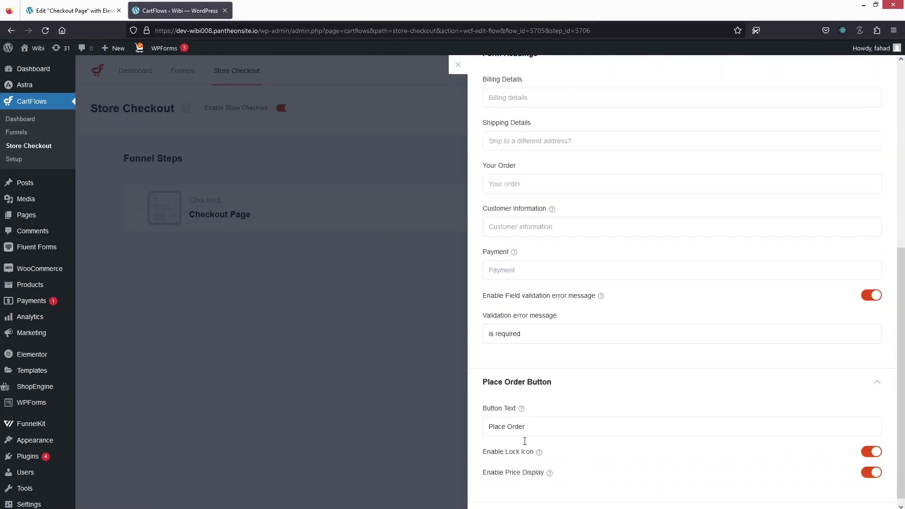
scroll(518, 377, "up", 10)
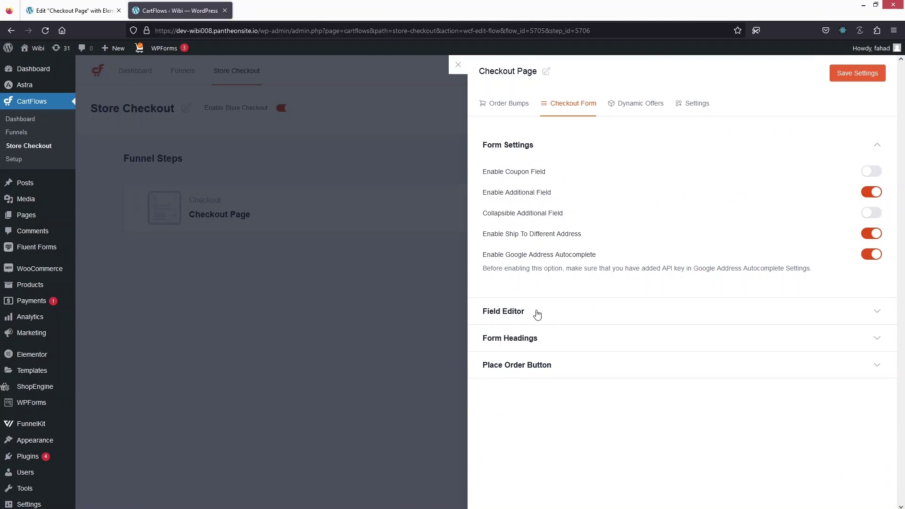
- Enable the custom field editor for the checkout form and show its shipping fields
left_click(516, 316)
left_click(869, 339)
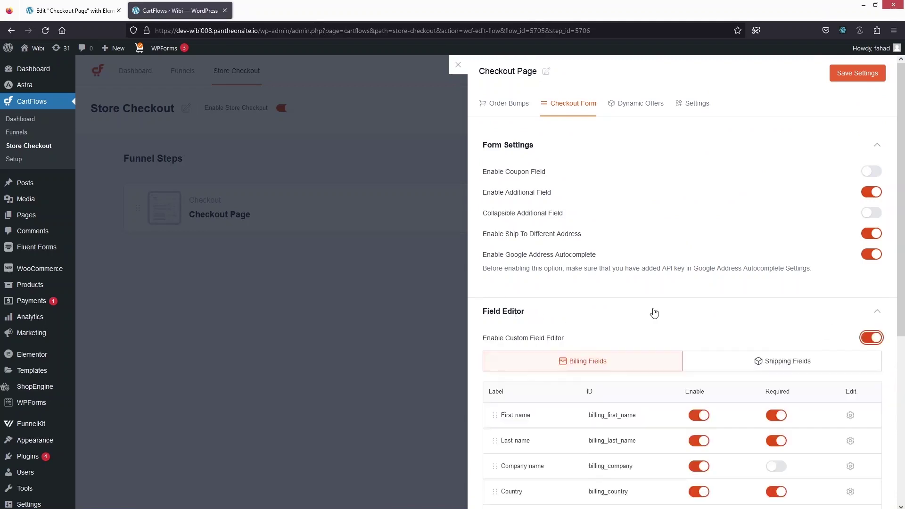
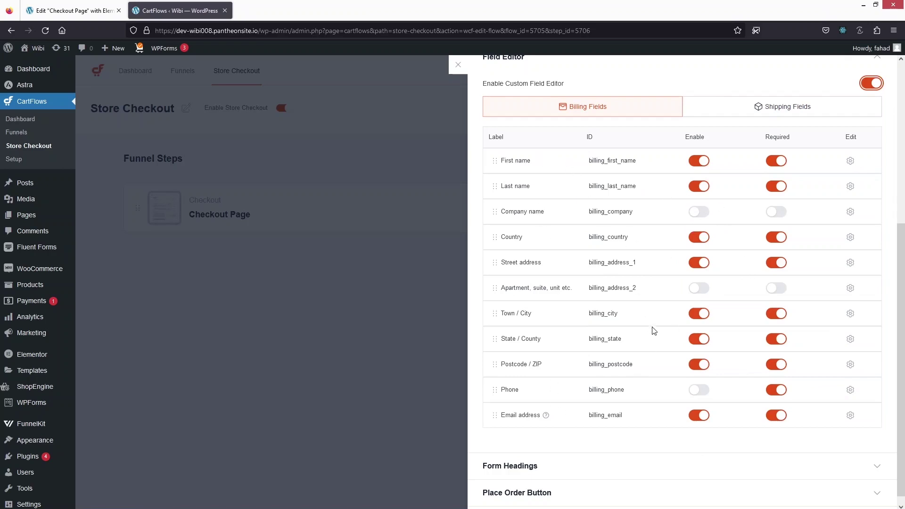
left_click(750, 111)
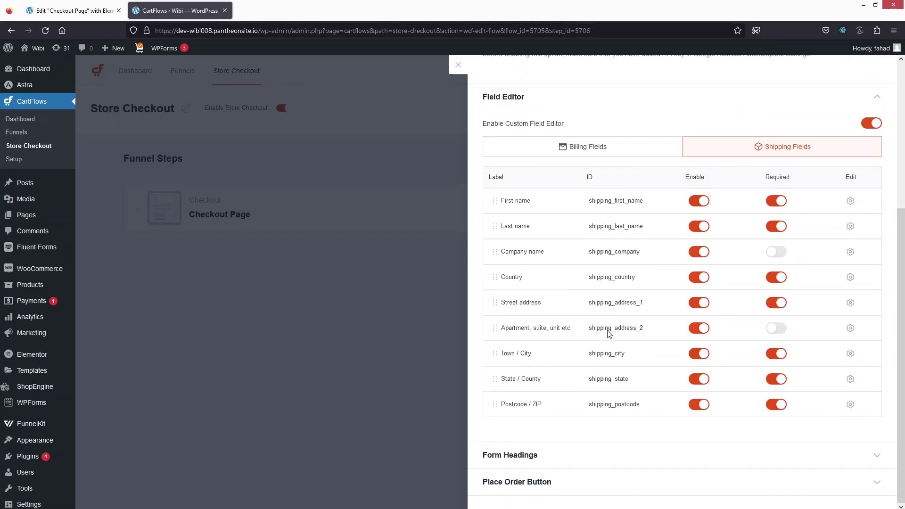
- Disable the Company name, Apartment and Phone billing fields of the checkout form and save the settings
left_click(578, 157)
scroll(649, 243, "down", 1)
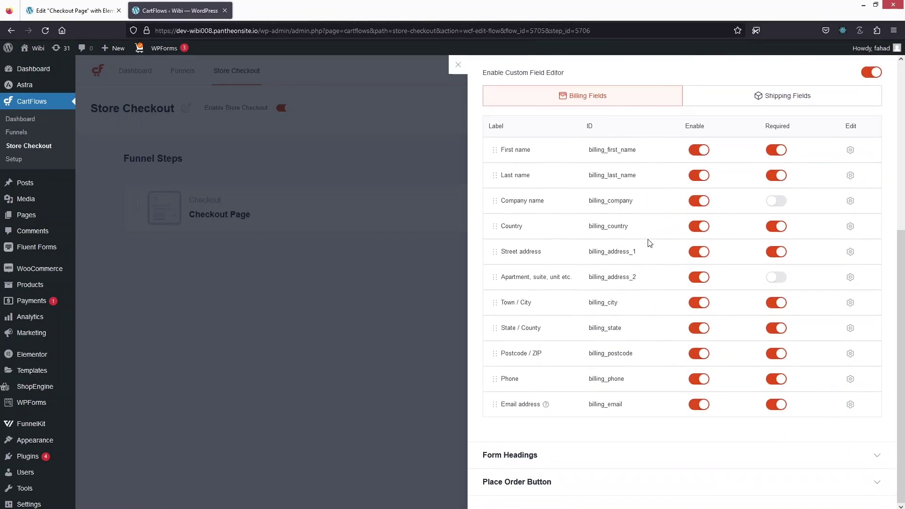
scroll(649, 242, "up", 1)
scroll(641, 238, "down", 1)
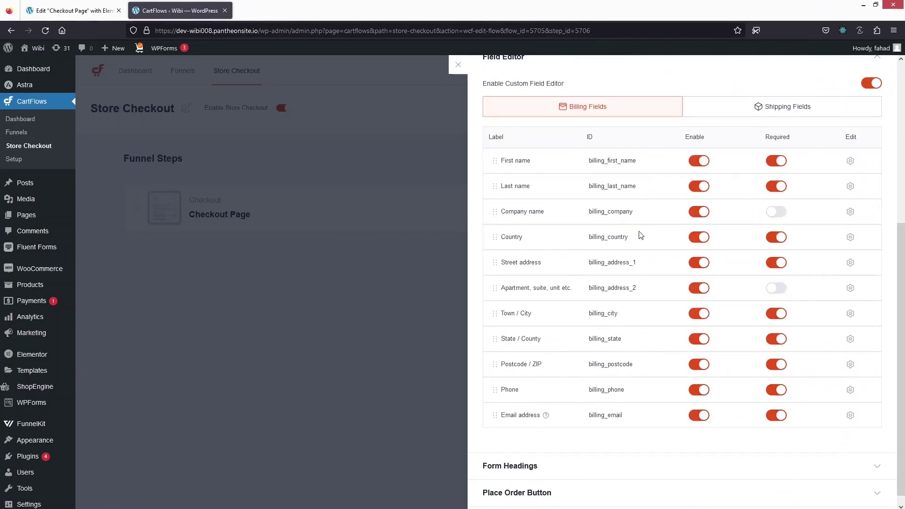
left_click(701, 213)
left_click(699, 287)
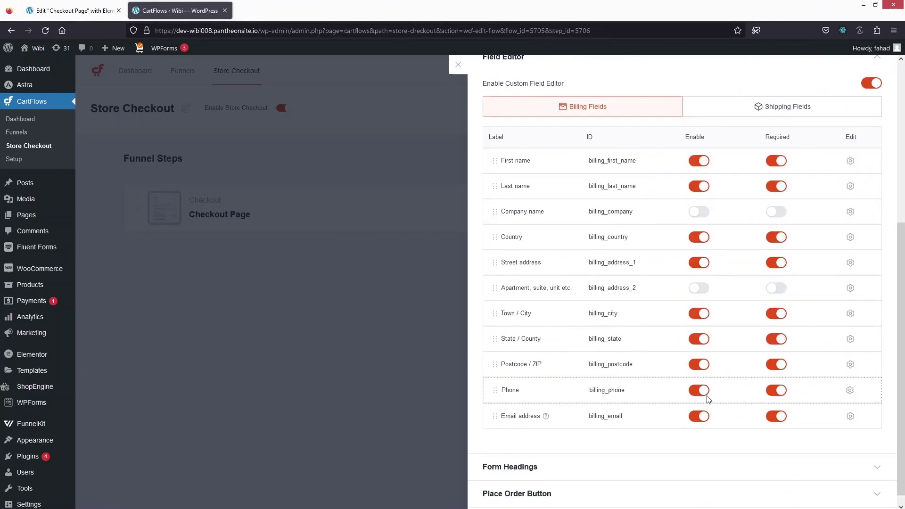
left_click(706, 396)
scroll(683, 317, "up", 5)
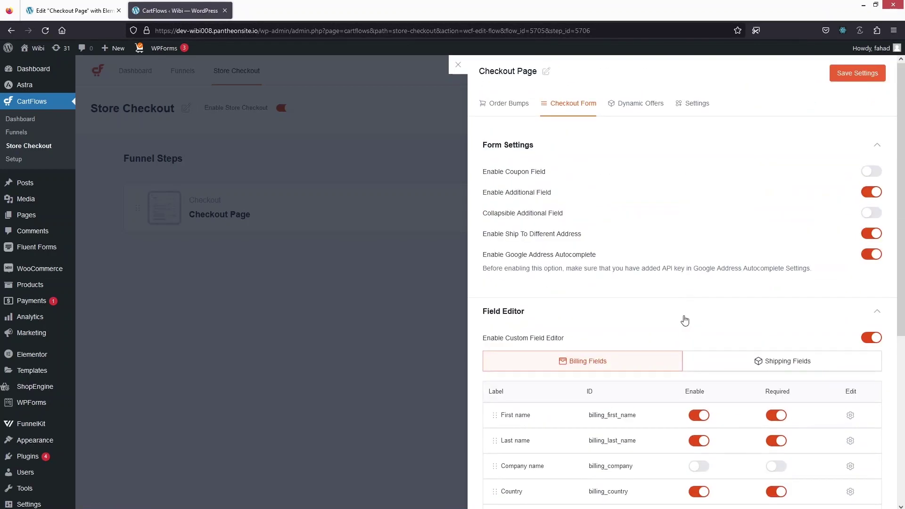
left_click(857, 73)
- Reload the checkout page in the Elementor editor and check which billing fields the form shows
left_click(62, 11)
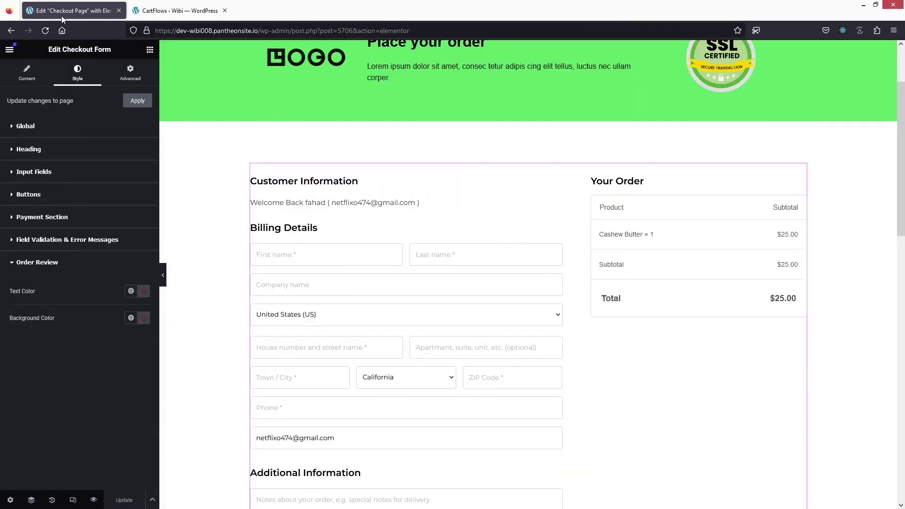
scroll(204, 196, "down", 3)
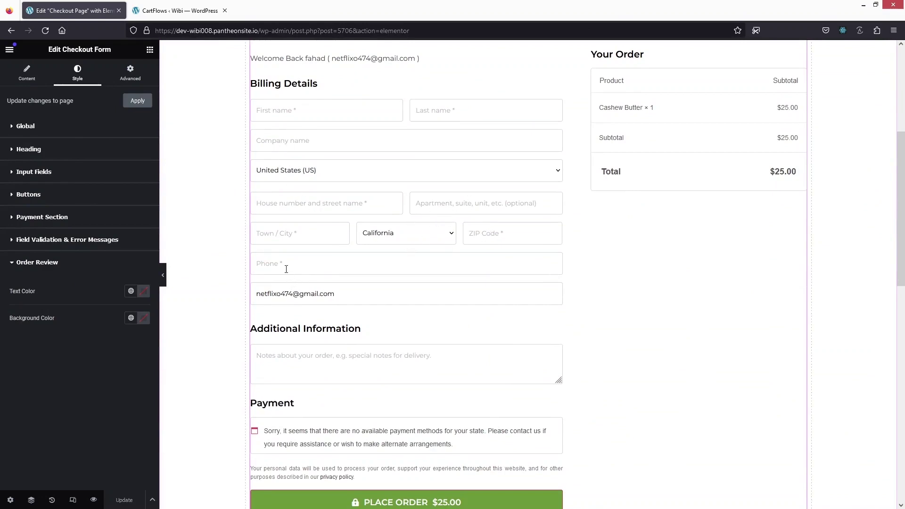
left_click(45, 32)
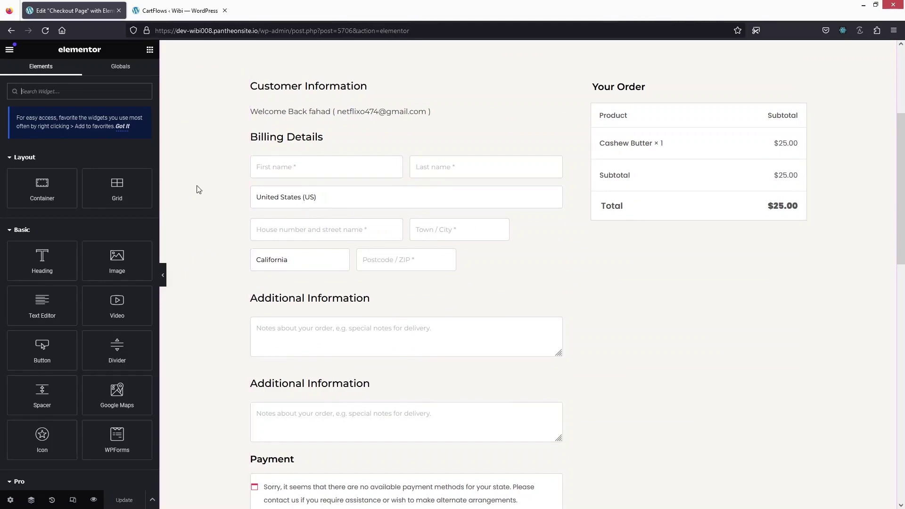
scroll(503, 288, "down", 2)
scroll(289, 269, "up", 1)
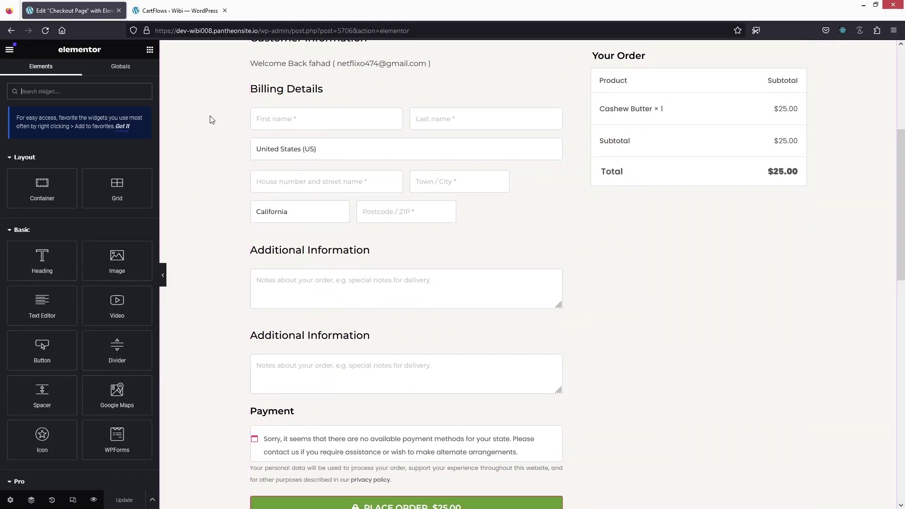
- Disable the additional field in the CartFlows form settings, save, and reload the checkout page in Elementor
left_click(161, 11)
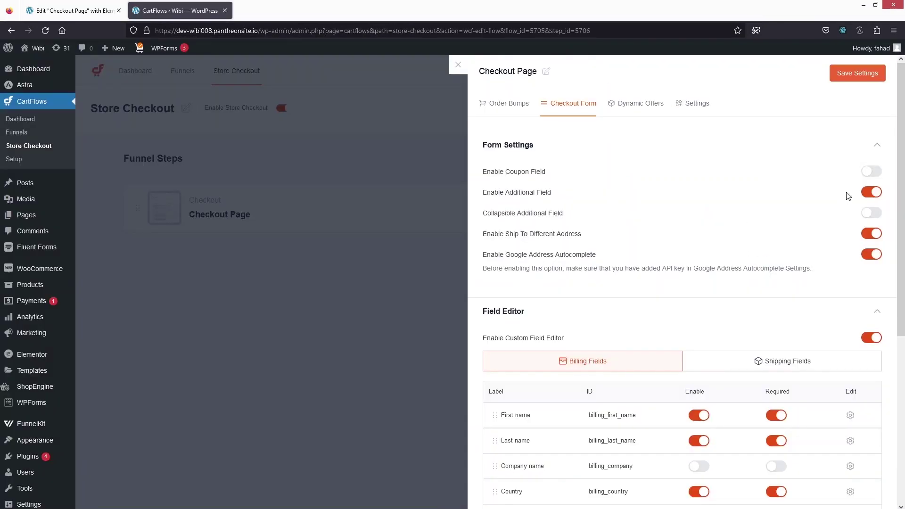
left_click(871, 192)
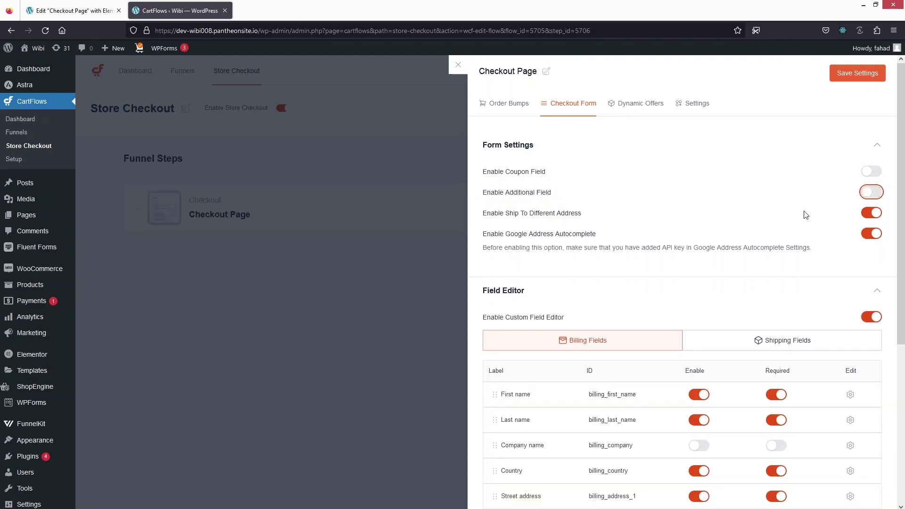
left_click(867, 75)
left_click(60, 6)
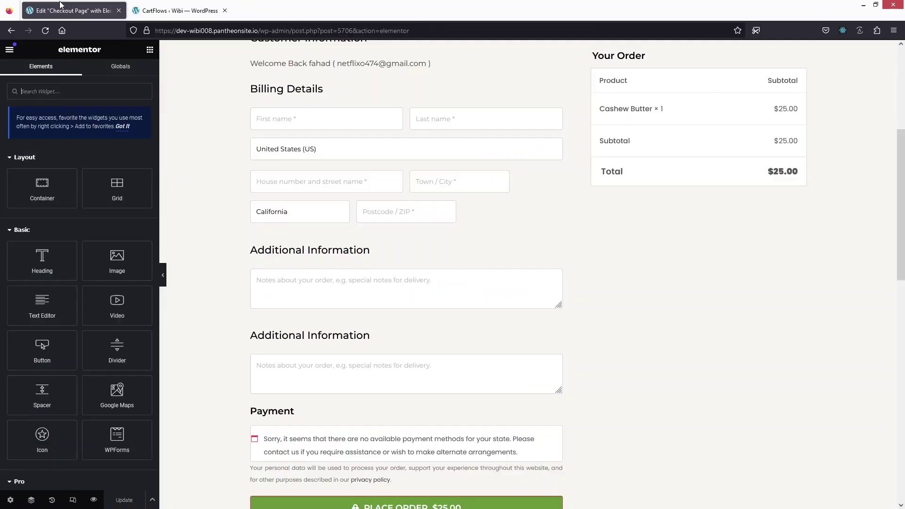
left_click(45, 31)
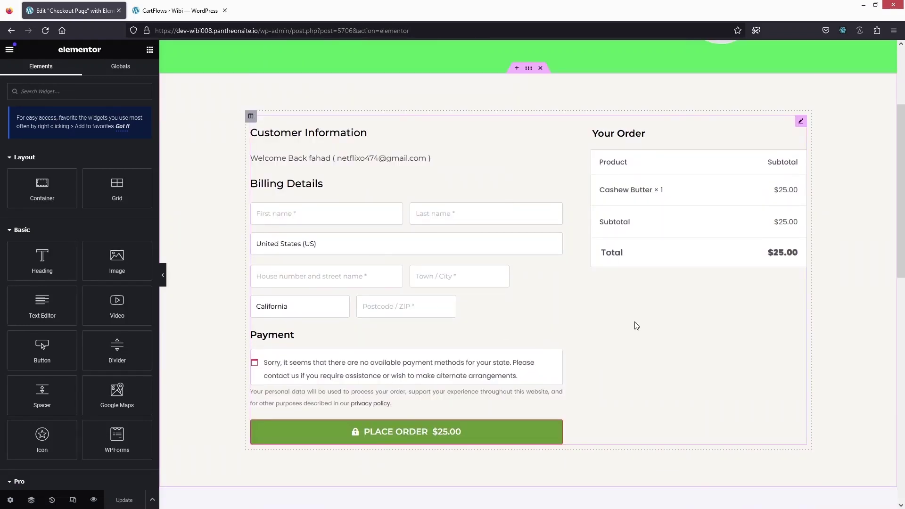
- Enable the coupon field in the CartFlows form settings, save, and reload the checkout page in Elementor
left_click(163, 14)
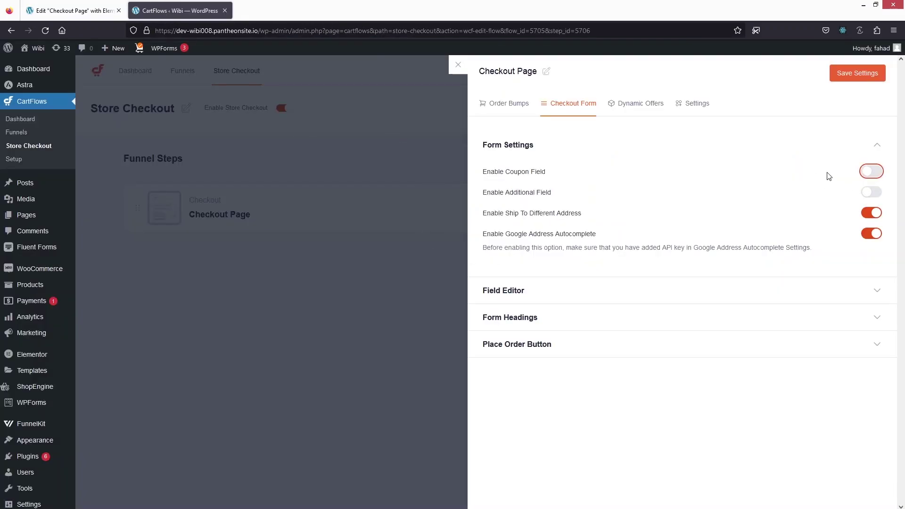
left_click(866, 172)
left_click(854, 74)
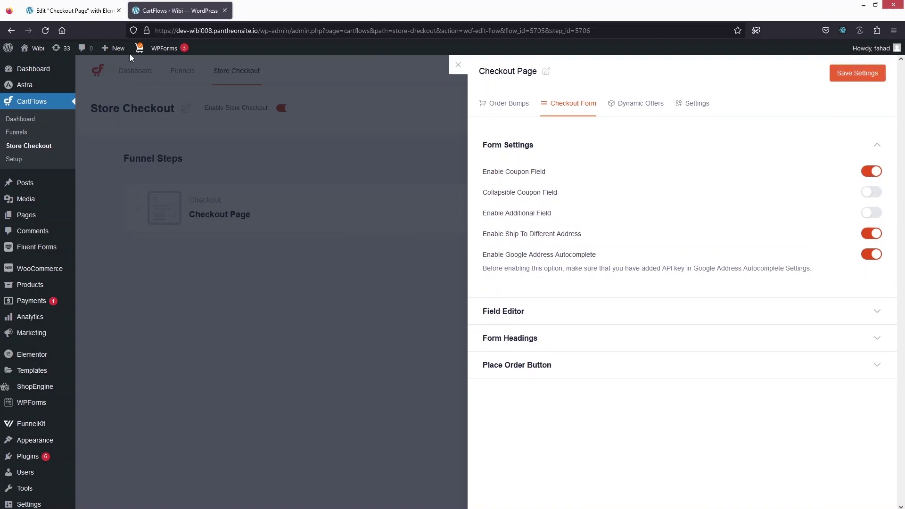
left_click(95, 14)
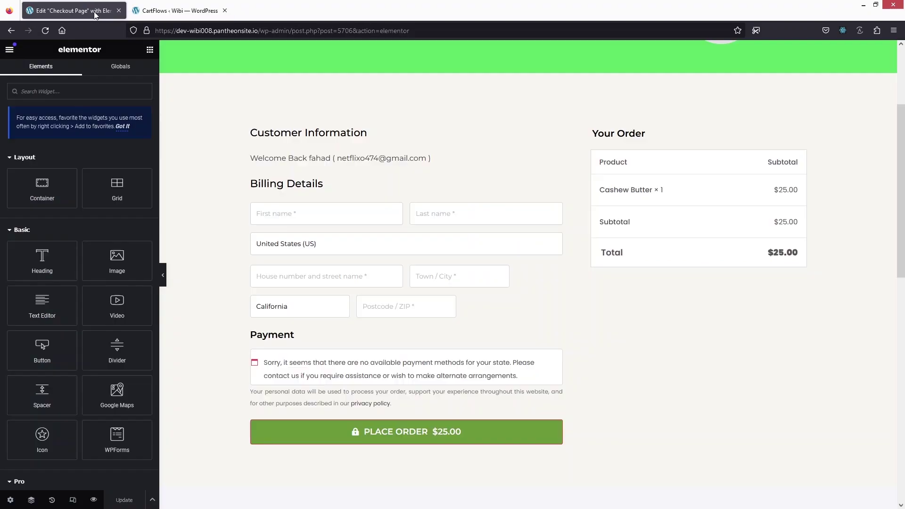
left_click(45, 31)
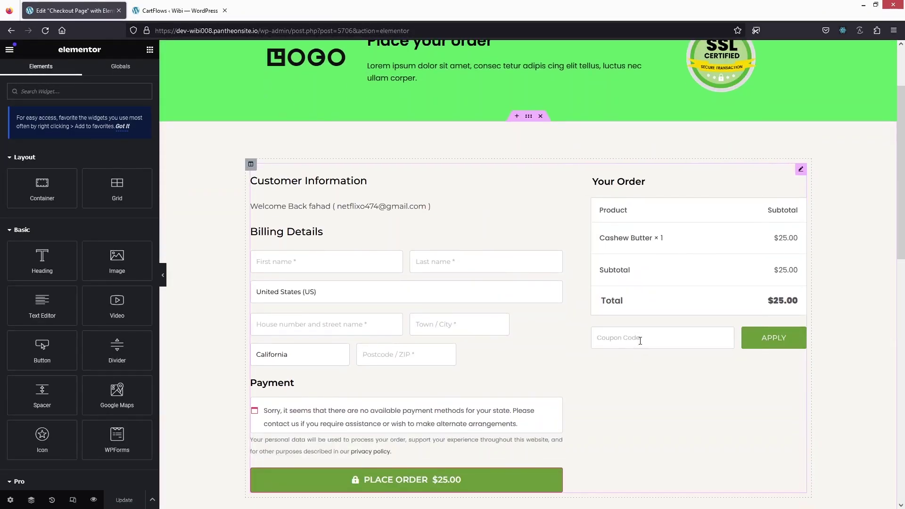
scroll(629, 338, "down", 3)
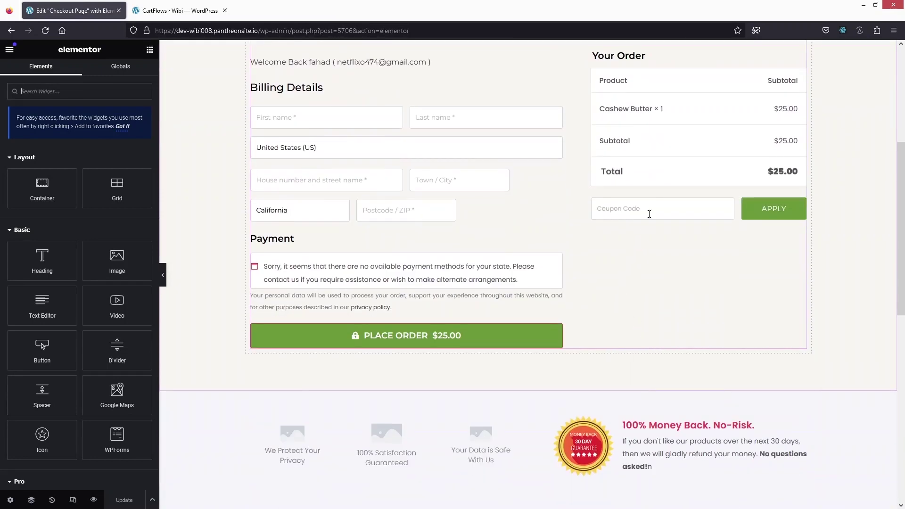
- Delete the "100% Satisfaction Guaranteed" column from the guarantee section below the checkout form
scroll(602, 302, "down", 3)
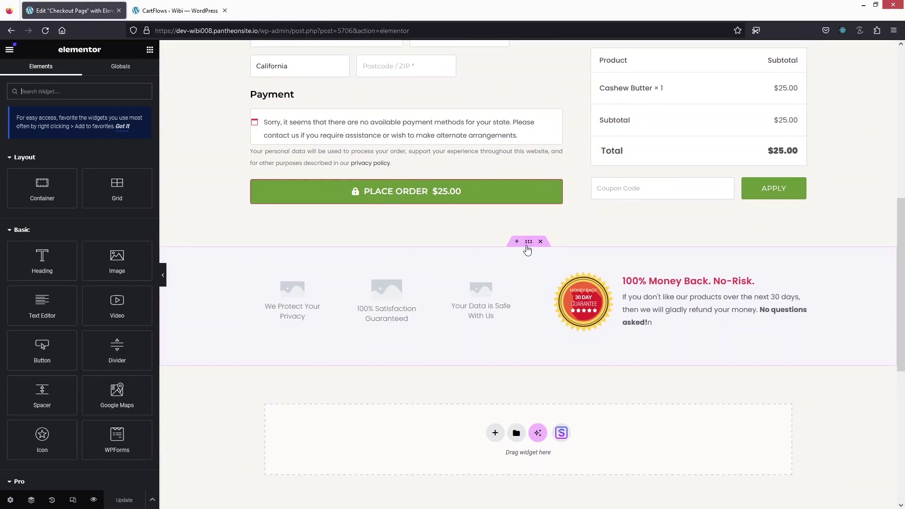
left_click(474, 315)
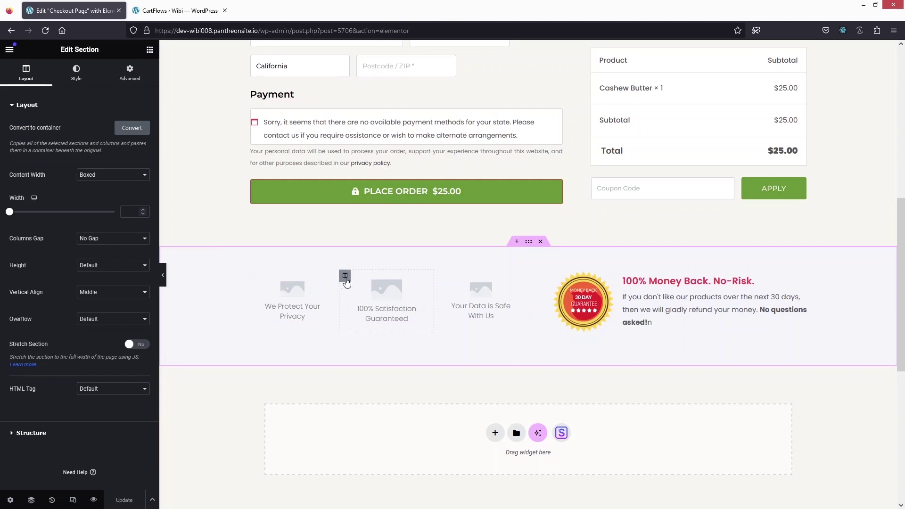
left_click(345, 276)
left_click(387, 283)
right_click(345, 277)
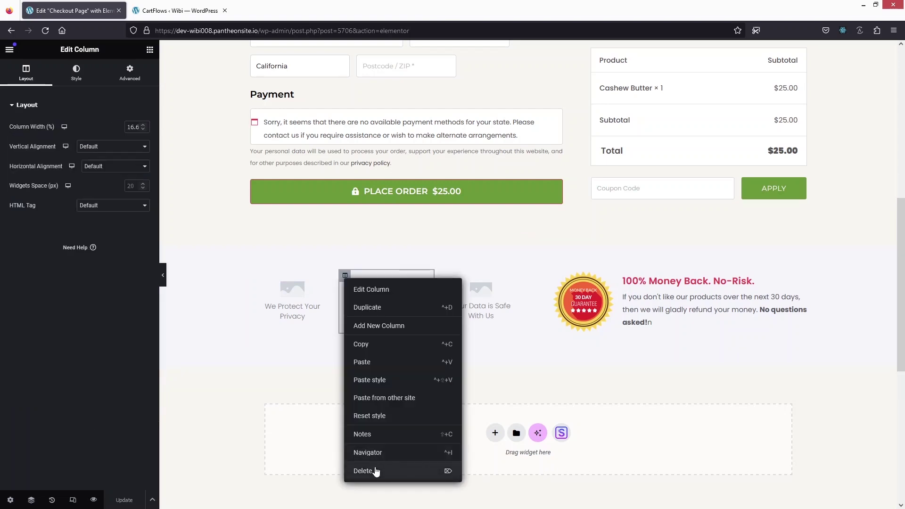
key("Delete")
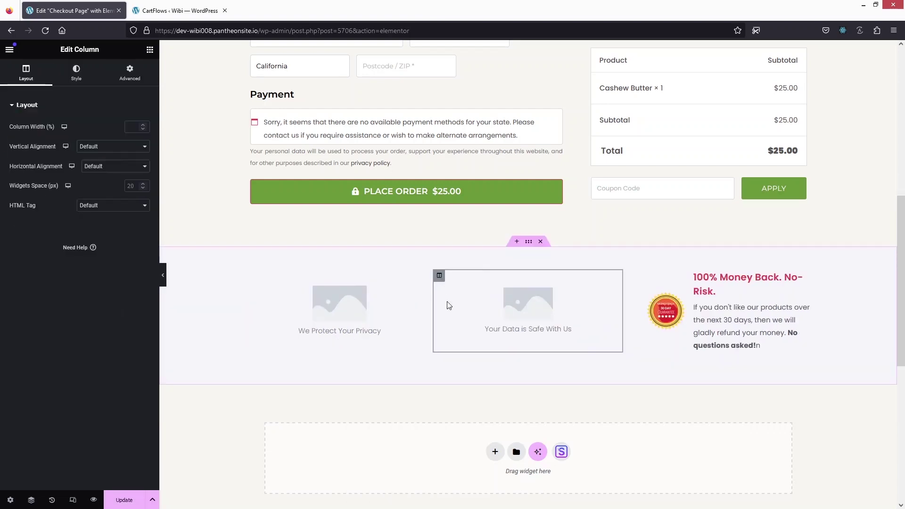
- Delete the "Your Data is Safe With Us" column and the "We Protect Your Privacy" image box from the guarantee section
right_click(440, 277)
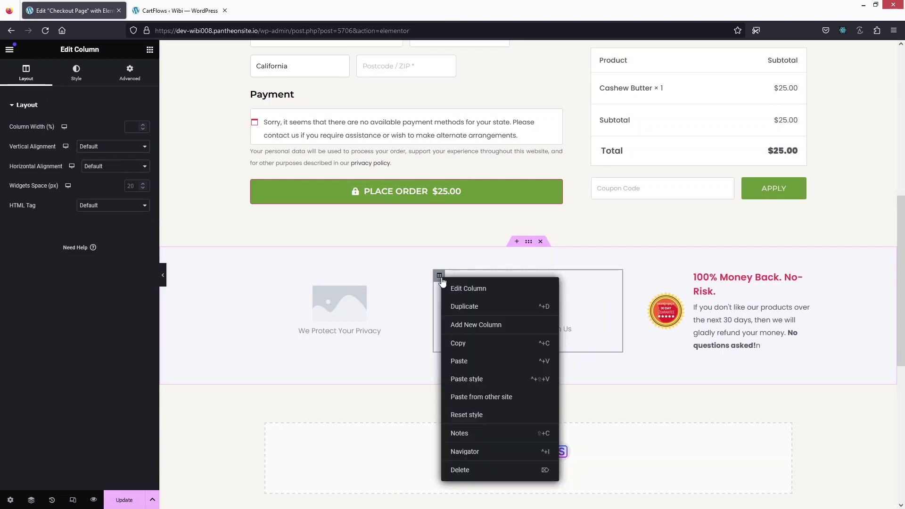
left_click(481, 470)
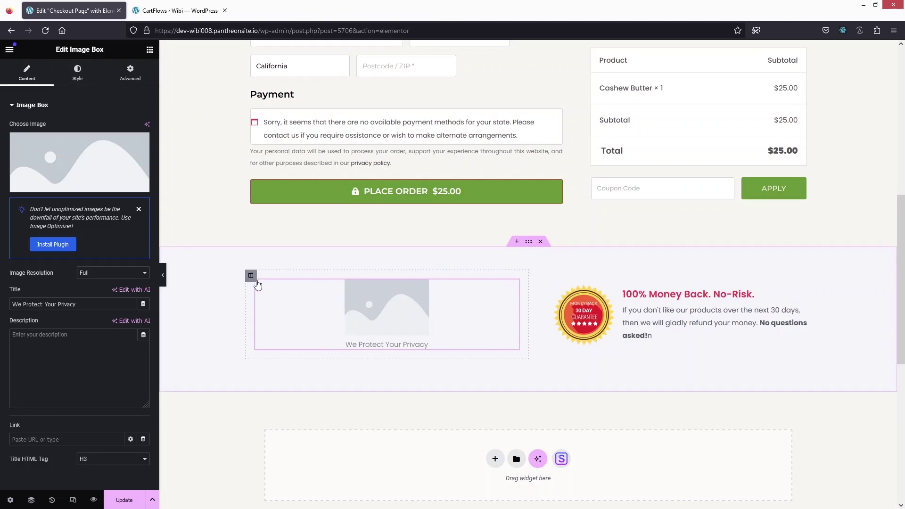
right_click(506, 287)
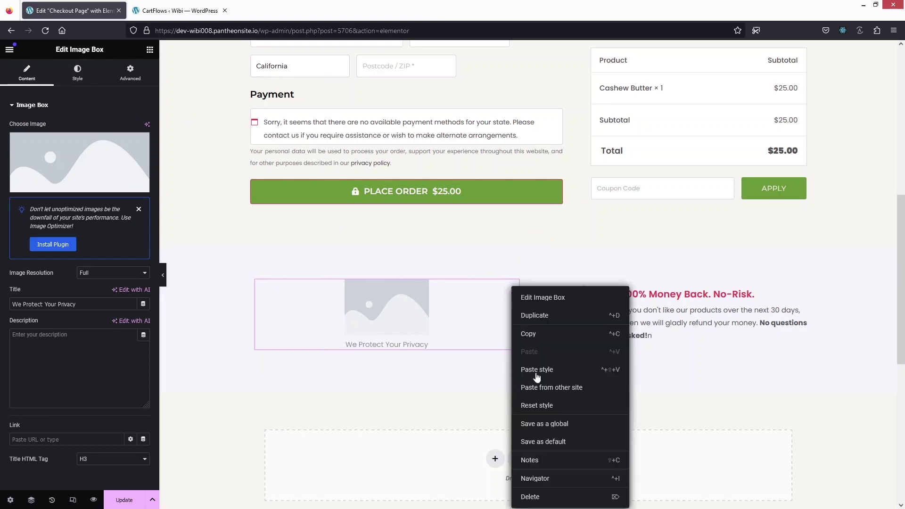
left_click(528, 496)
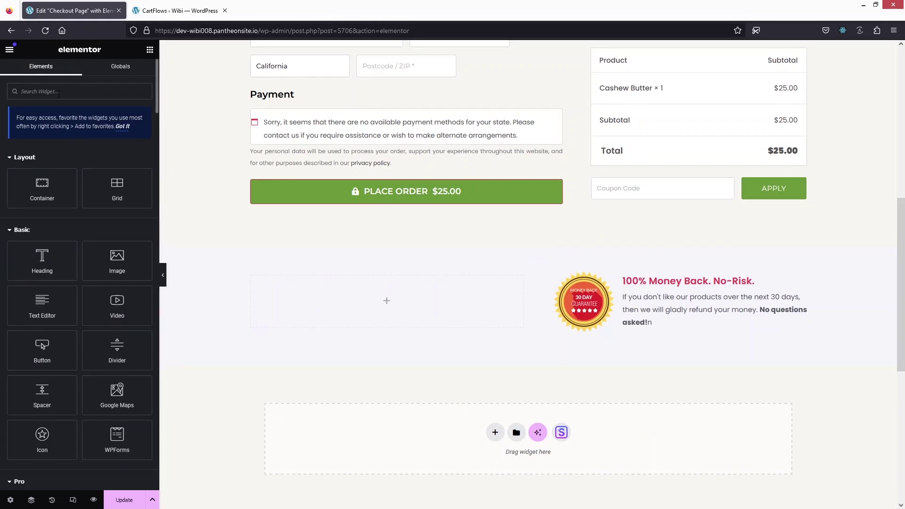
- Add a Testimonial widget to the empty column beside the money-back badge with the content "Amazing experience, Great Service"
type("i")
type("est")
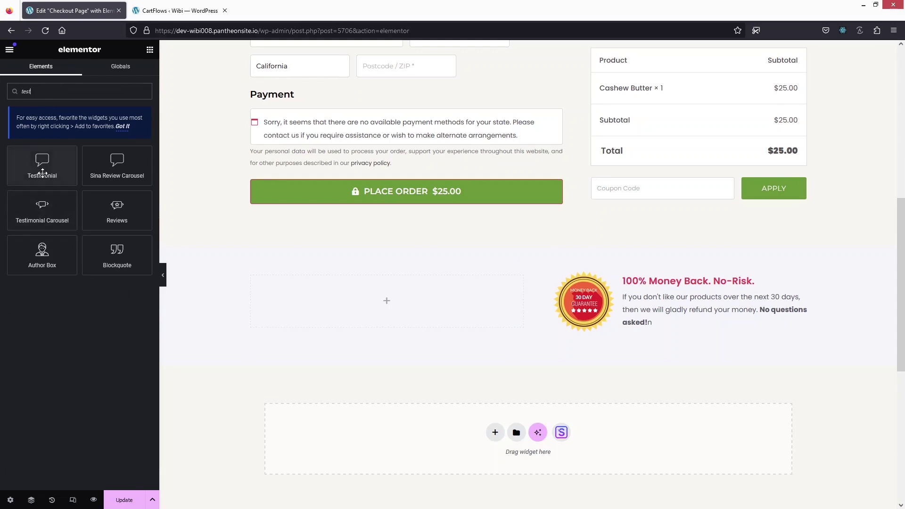
left_click_drag(42, 165, 384, 322)
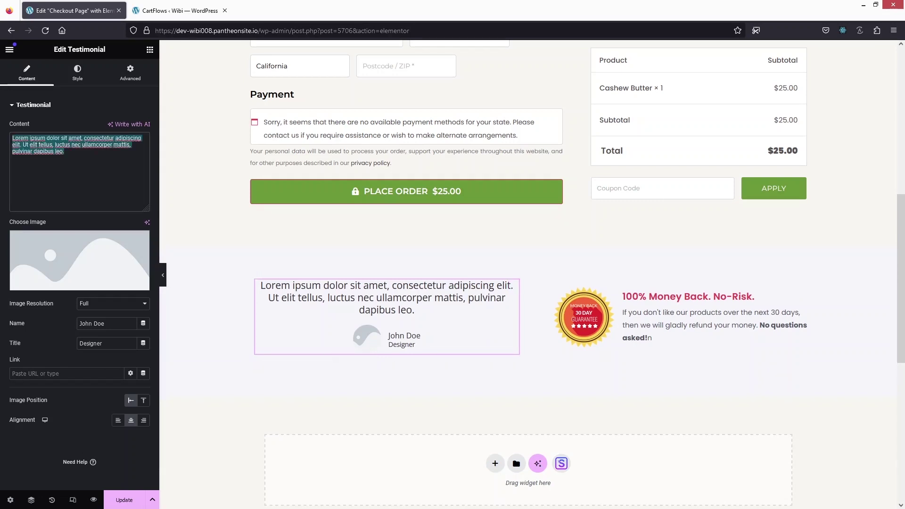
type("Amazing experience, Great Service")
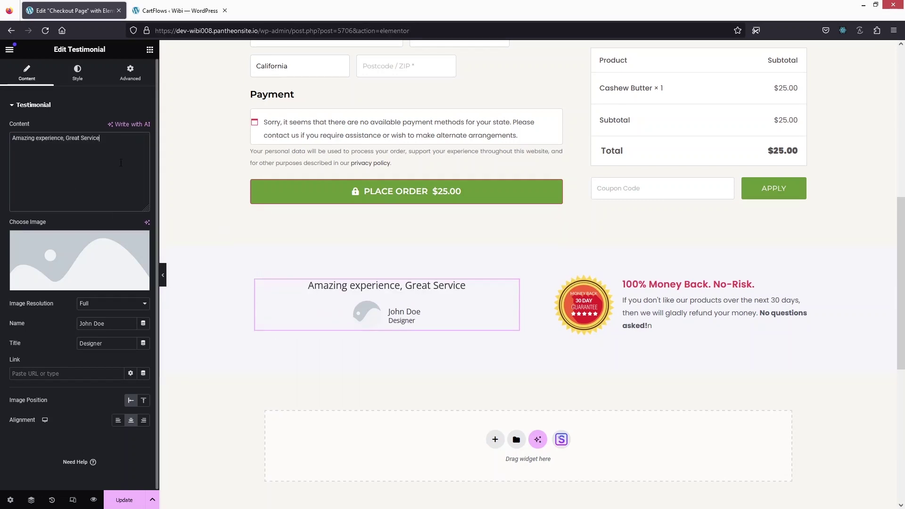
- Set the testimonial's image to the round portrait of a man on a pink background from the Media Library
mouse_move(51, 249)
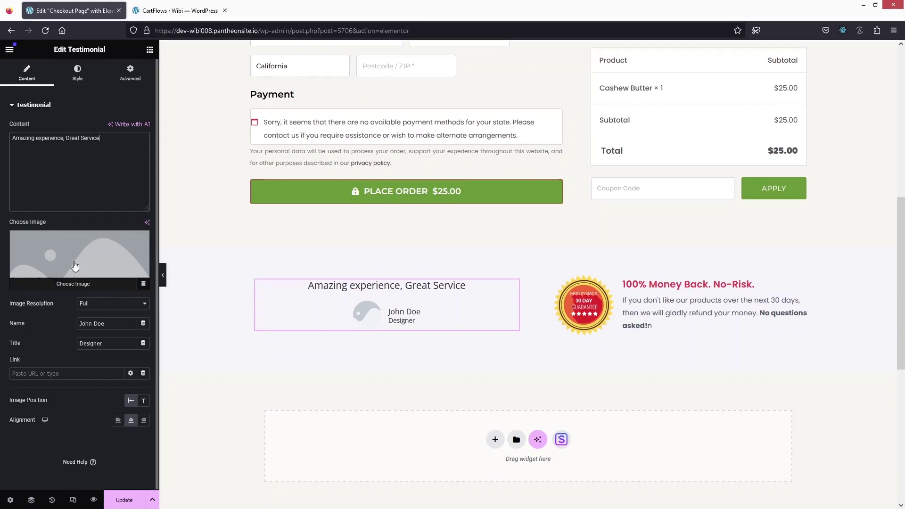
left_click(51, 249)
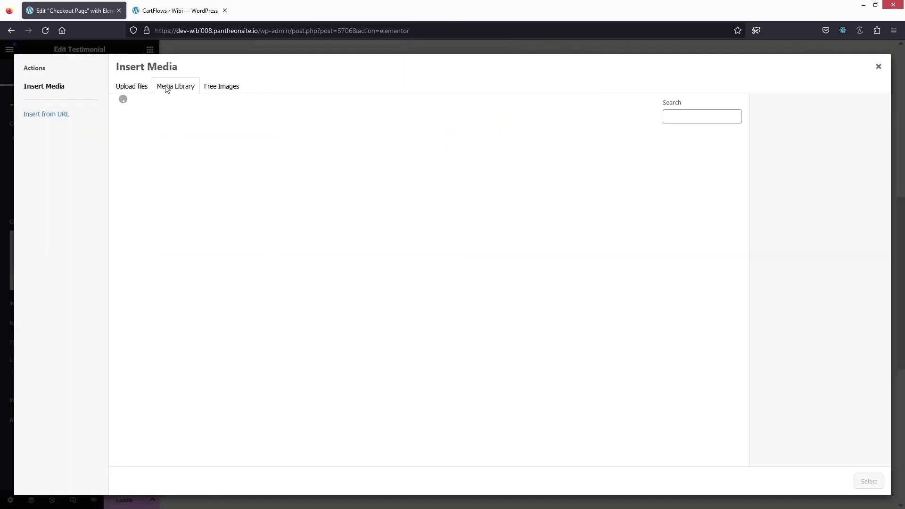
left_click(167, 88)
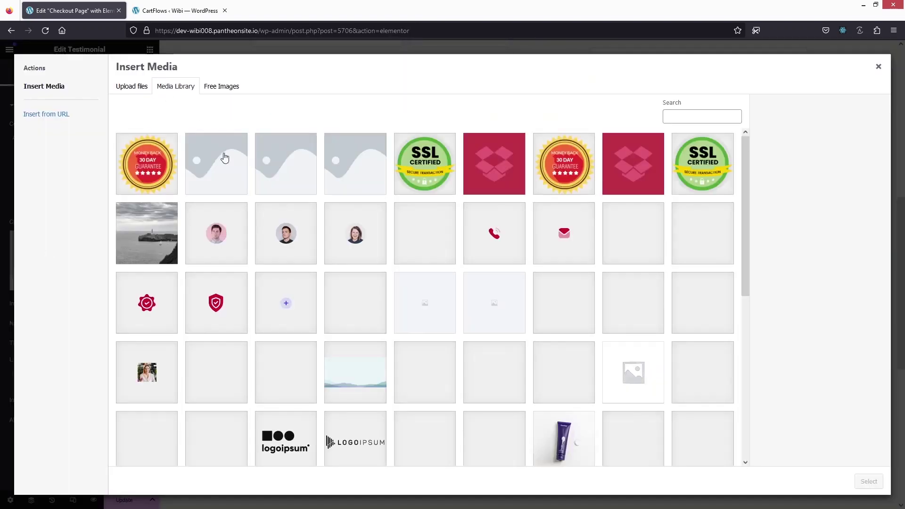
left_click(215, 238)
left_click(868, 481)
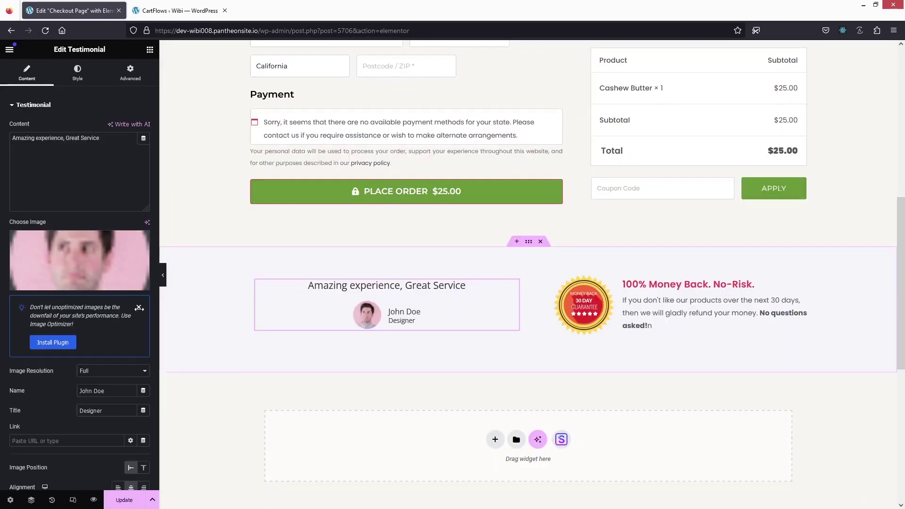
- Clear the testimonial's "Designer" title so that only the name remains beside the image
mouse_move(80, 270)
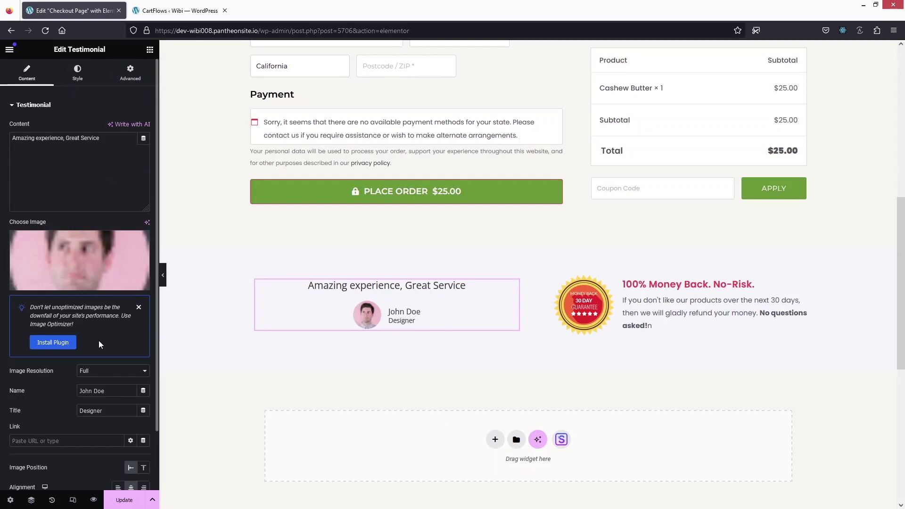
scroll(98, 340, "down", 3)
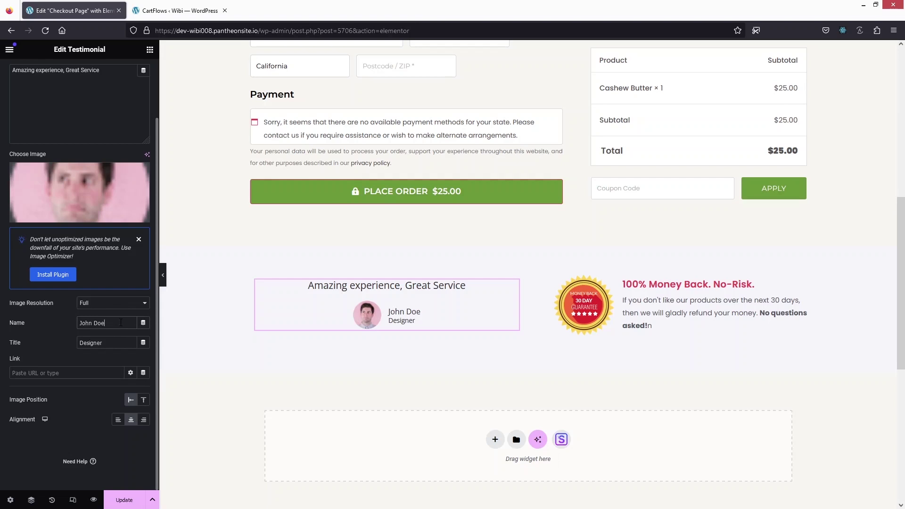
left_click_drag(106, 344, 43, 341)
key("BackSpace")
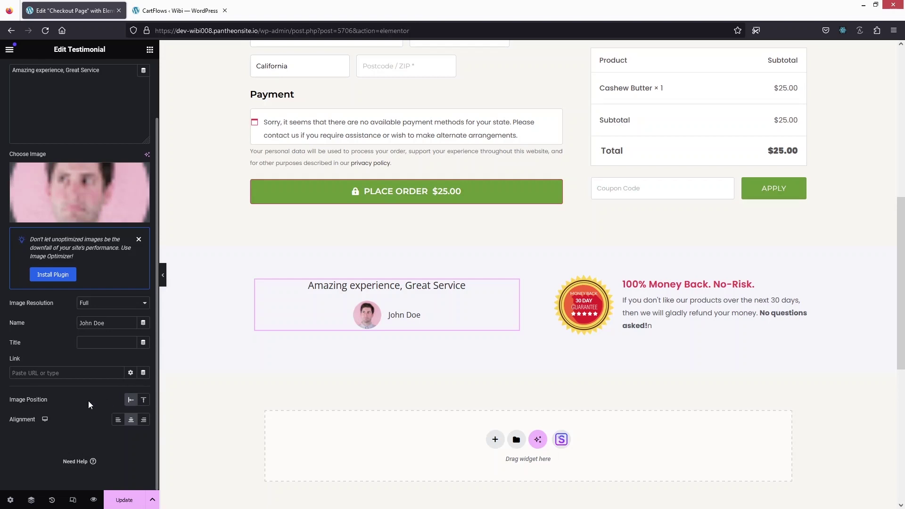
- Try the testimonial's image position above the name, testing left alignment and then returning to center alignment
left_click(143, 400)
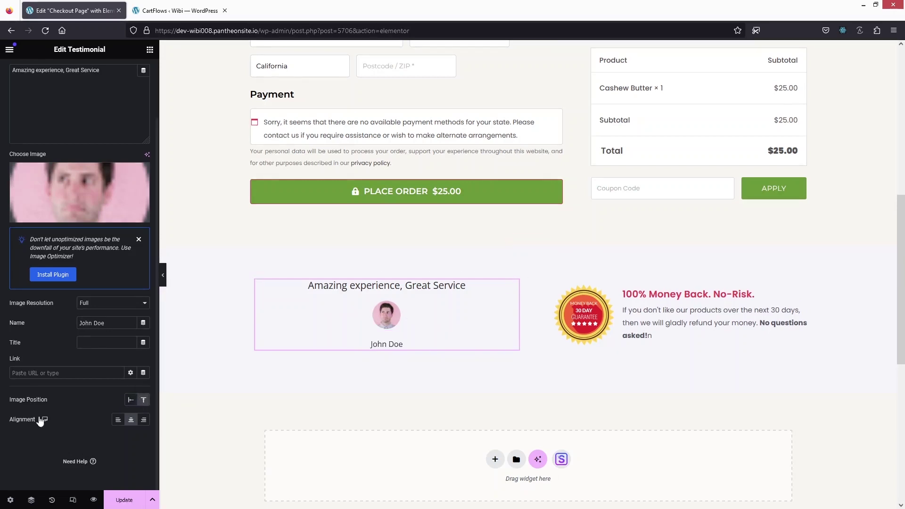
left_click(119, 421)
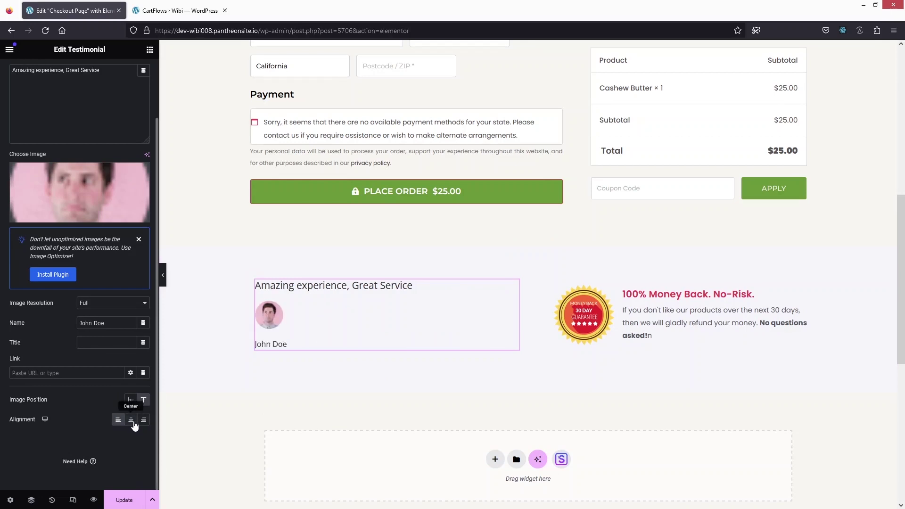
left_click(131, 420)
- Set the testimonial's image resolution to 40 px in its image styling
scroll(75, 189, "up", 3)
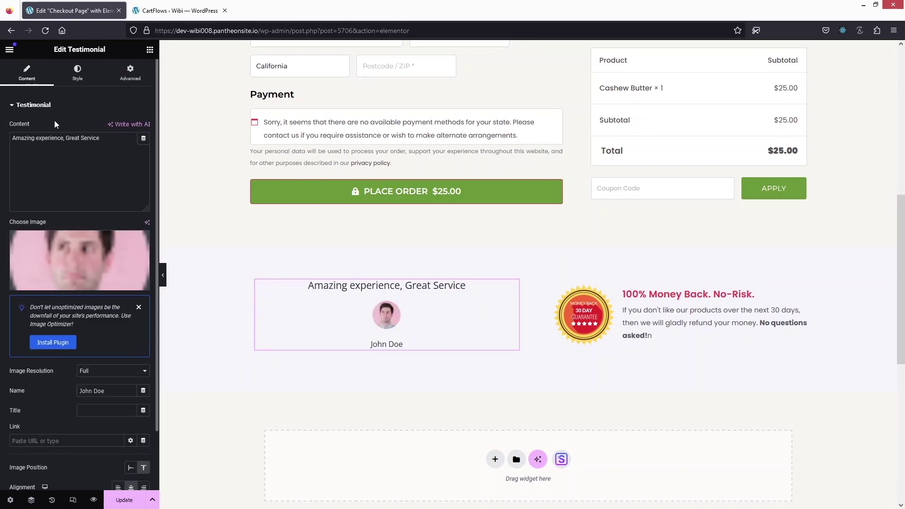
left_click(66, 75)
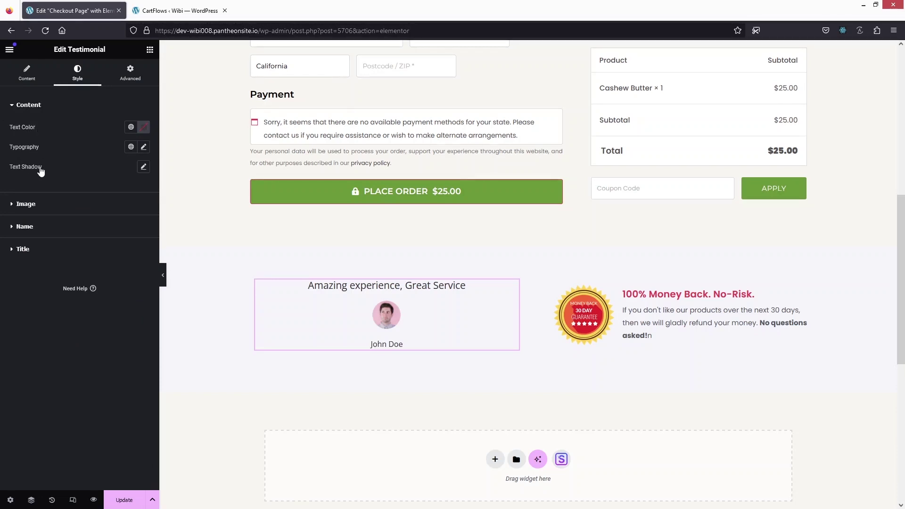
left_click(16, 204)
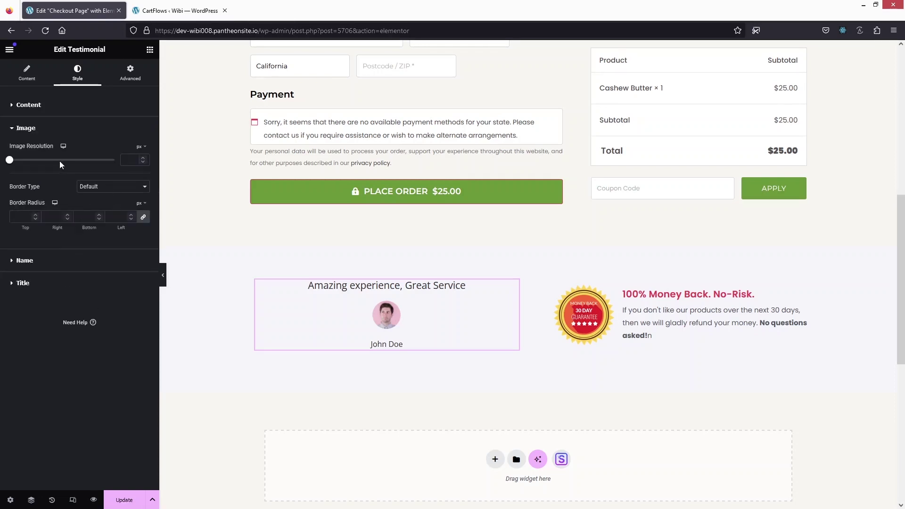
mouse_move(9, 162)
left_mouse_down()
mouse_move(31, 162)
mouse_move(20, 160)
left_mouse_up()
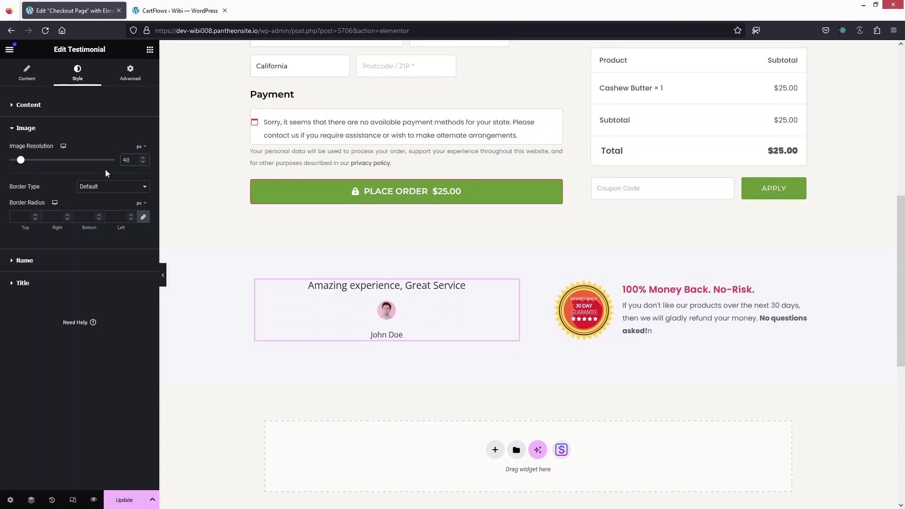
- Set the typography size of the testimonial's name to 15 px
left_click(18, 262)
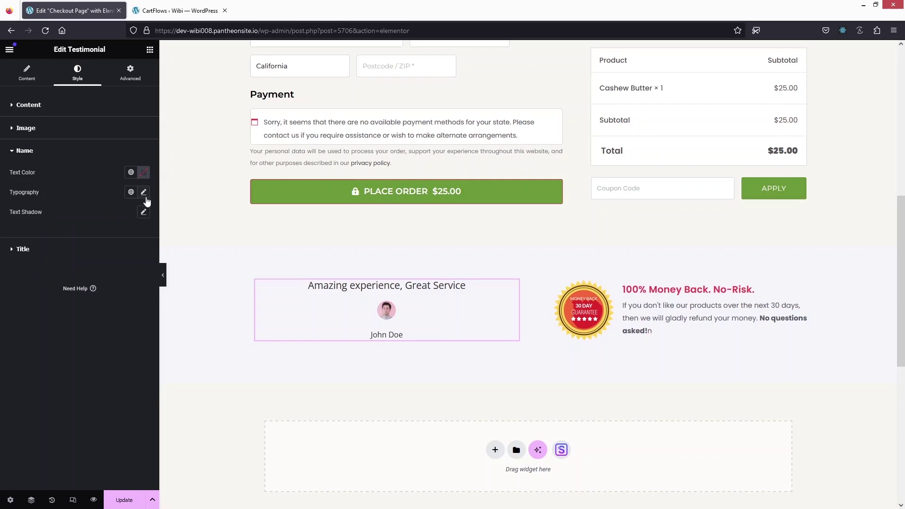
left_click(144, 195)
left_click(19, 266)
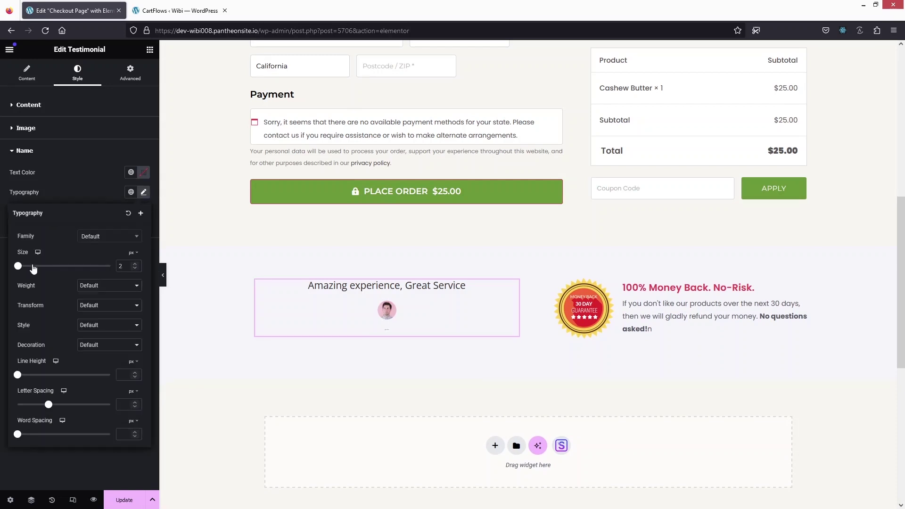
left_click_drag(33, 268, 25, 267)
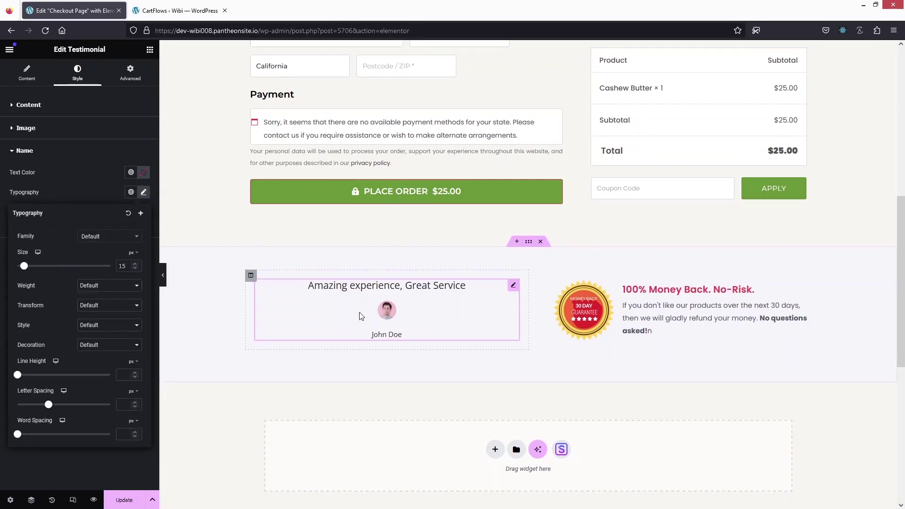
- Set the testimonial's image position back to beside the name
left_click(28, 84)
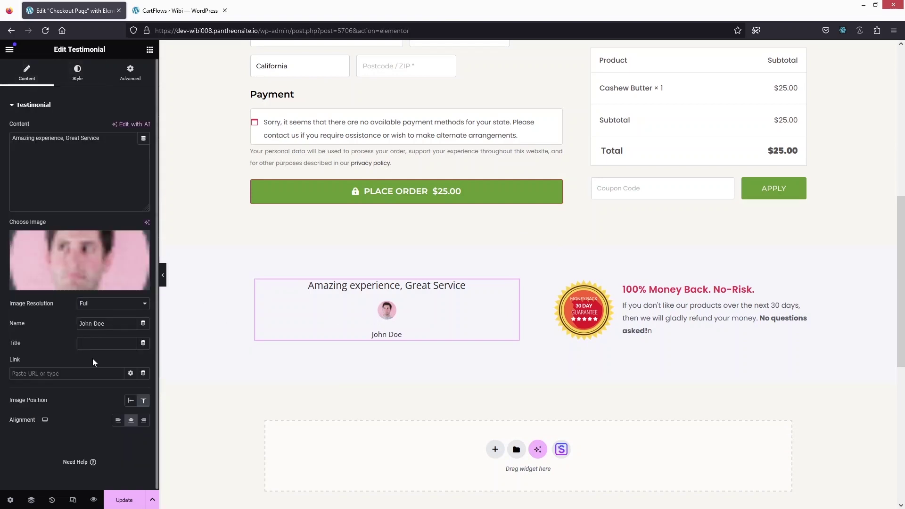
scroll(113, 432, "down", 3)
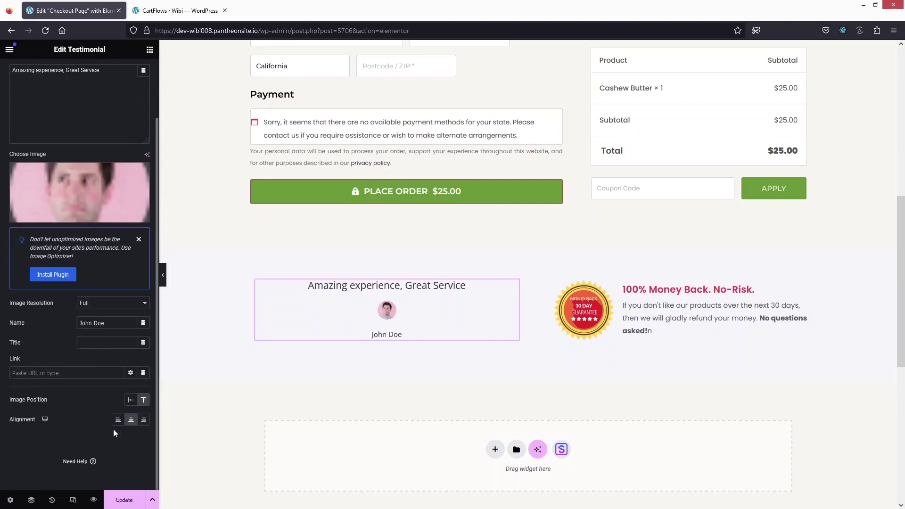
left_click(131, 399)
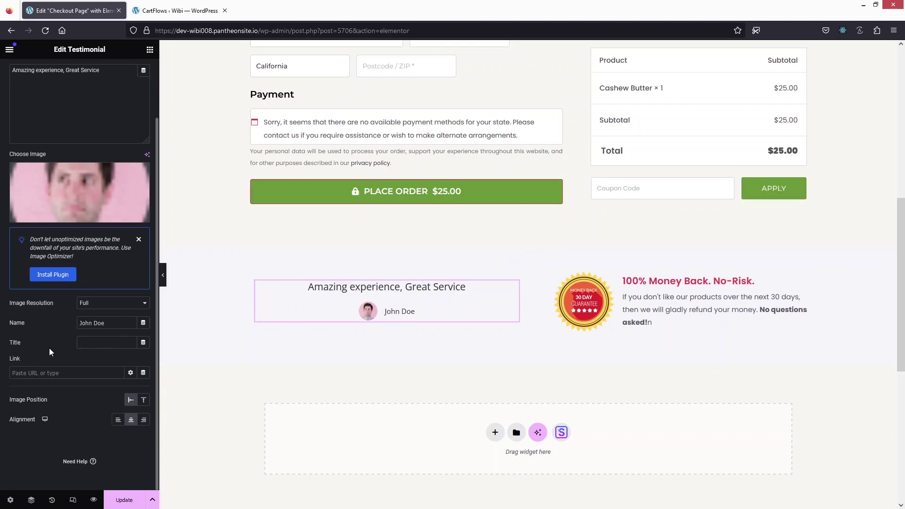
- Lengthen the testimonial's content by repeating "Amazing experience, Great Service" until it occurs five times
scroll(108, 132, "up", 3)
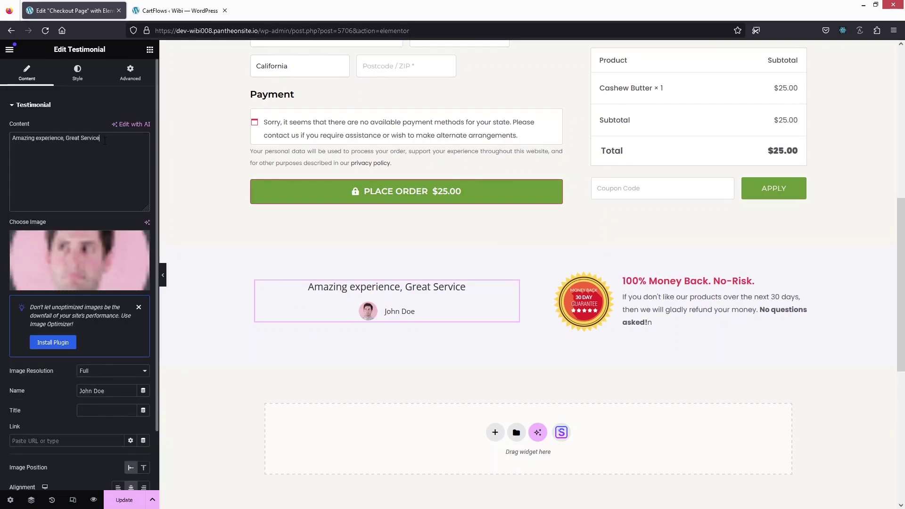
left_click_drag(104, 140, 11, 138)
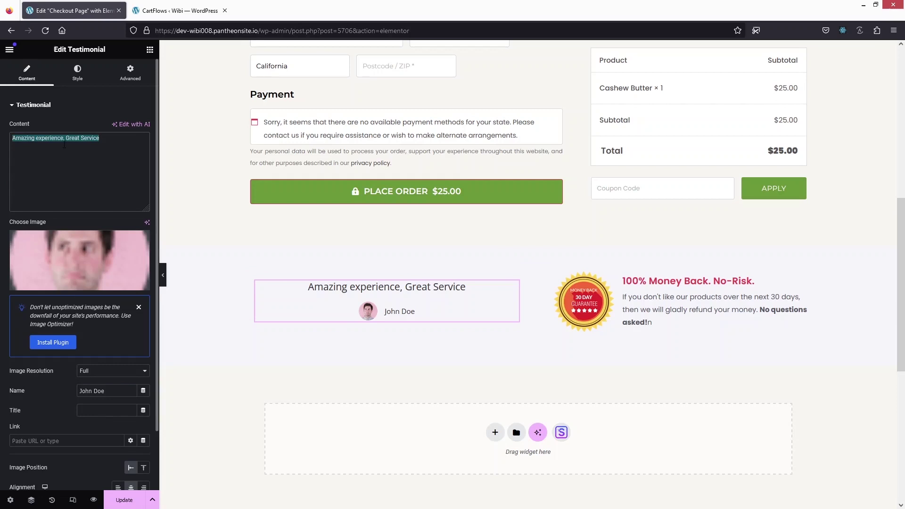
type("Amazing experience, Great Service Amazing experience, Great Service Amazing experience, Great Service Amazing experience, Great Service Amazing experience, Great Service")
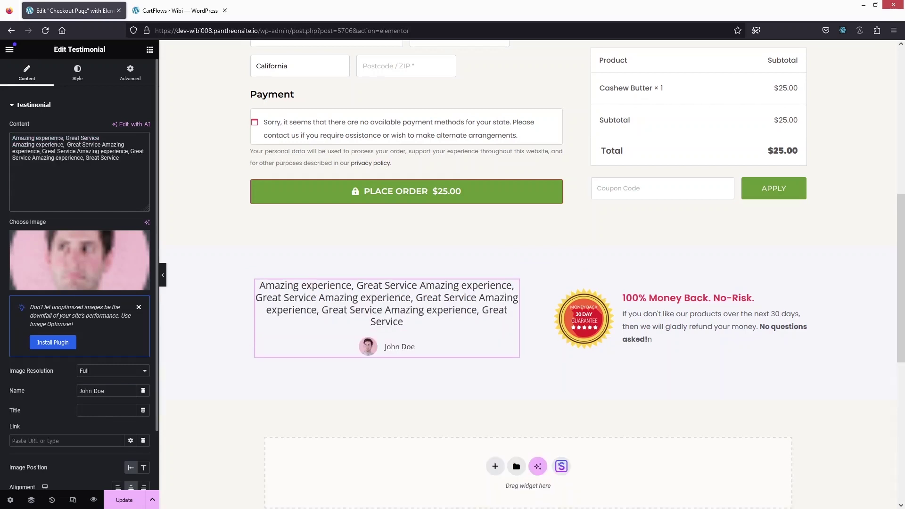
- Set the typography size of the testimonial's content text to 14 px and close the typography settings
left_click(85, 80)
left_click(144, 146)
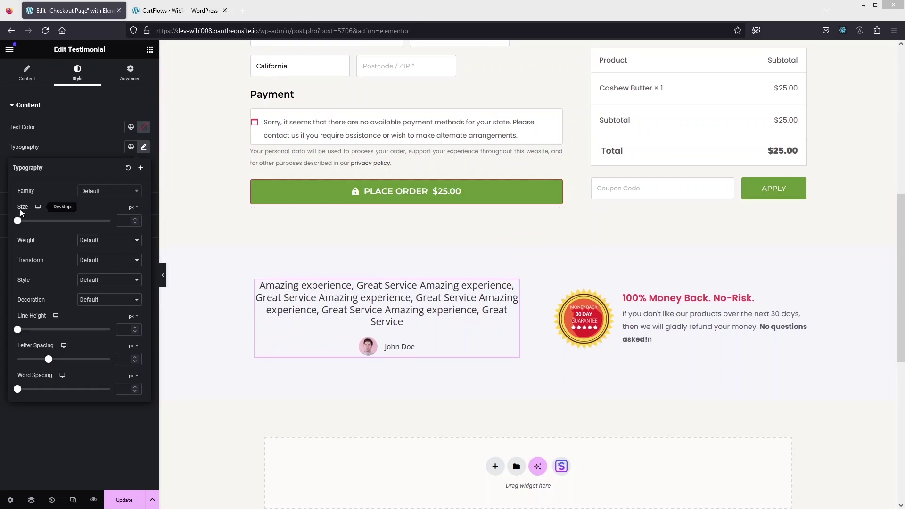
mouse_move(18, 221)
left_mouse_down()
mouse_move(34, 221)
mouse_move(23, 221)
left_mouse_up()
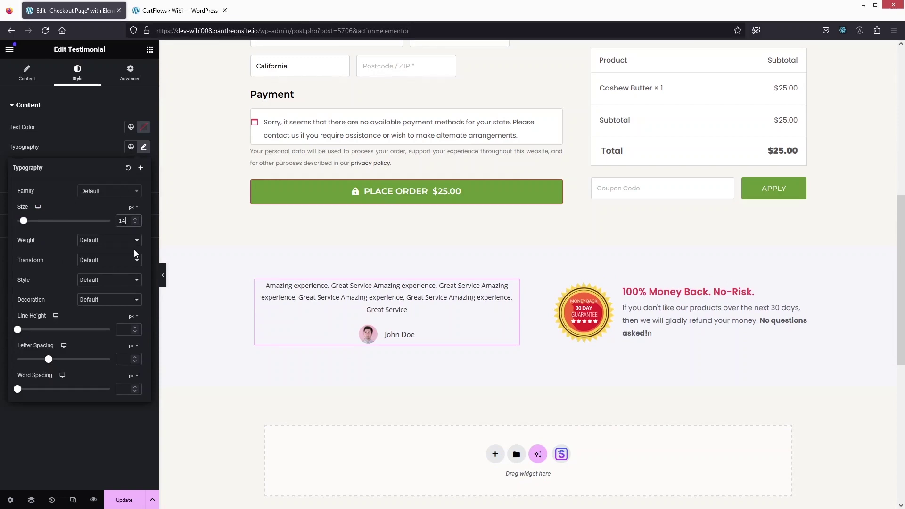
left_click(83, 137)
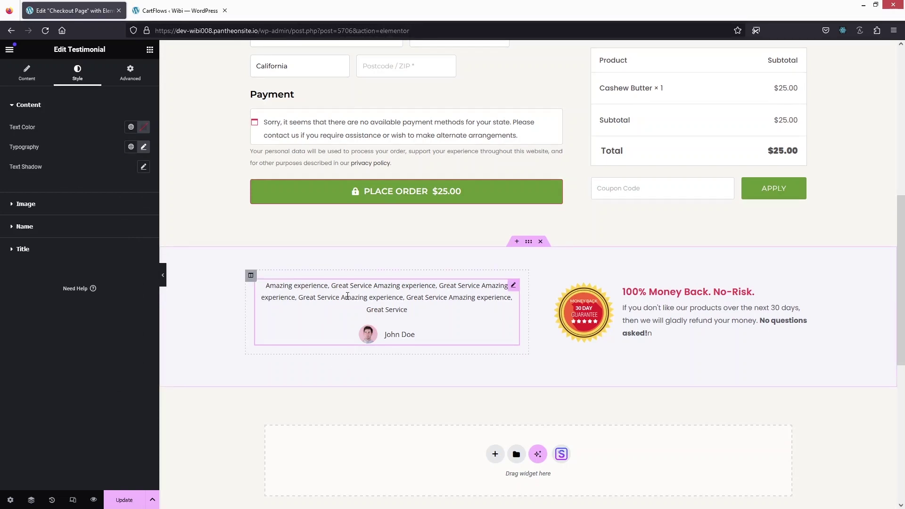
scroll(347, 295, "up", 6)
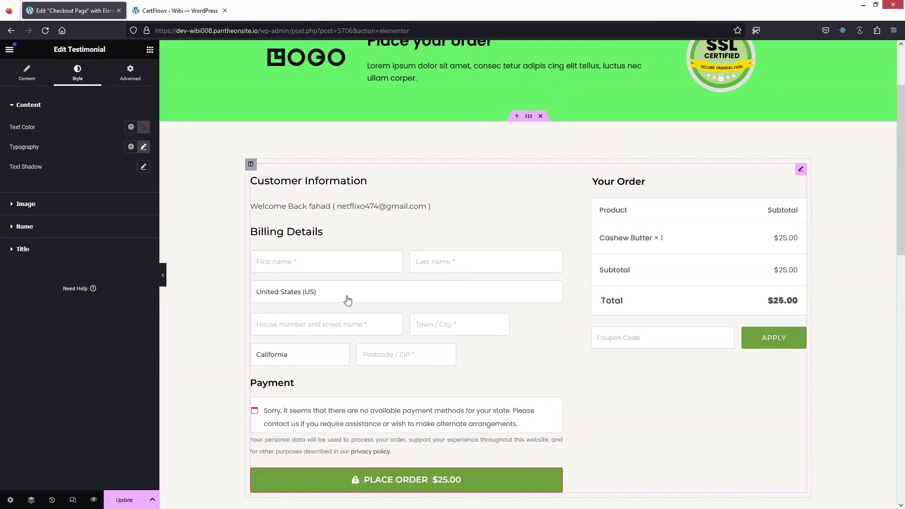